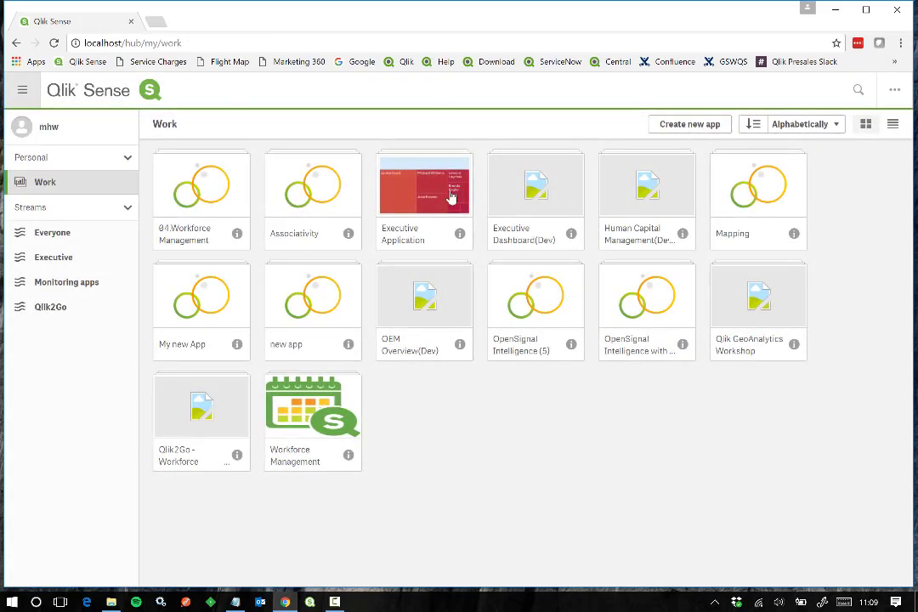
Open the Executive Application's KPI Dashboard sheet and expand its app details panel
{"action": "left_click", "coordinate": [422, 192]}
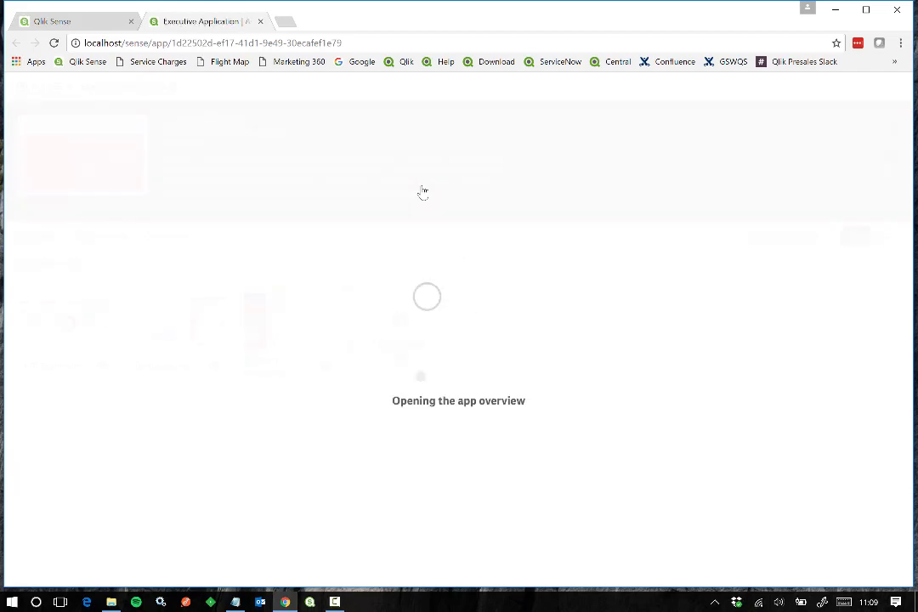
{"action": "left_click", "coordinate": [51, 327]}
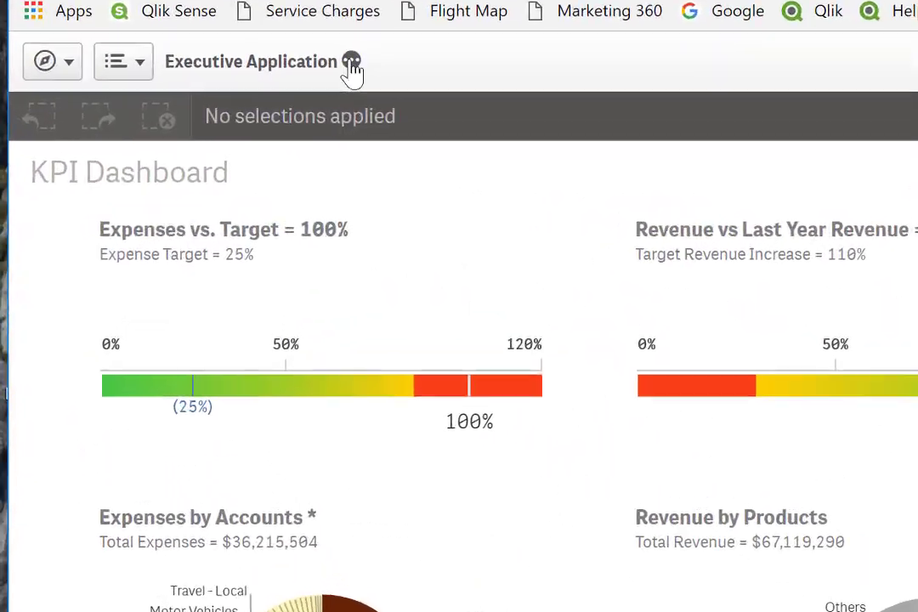
{"action": "left_click", "coordinate": [171, 86]}
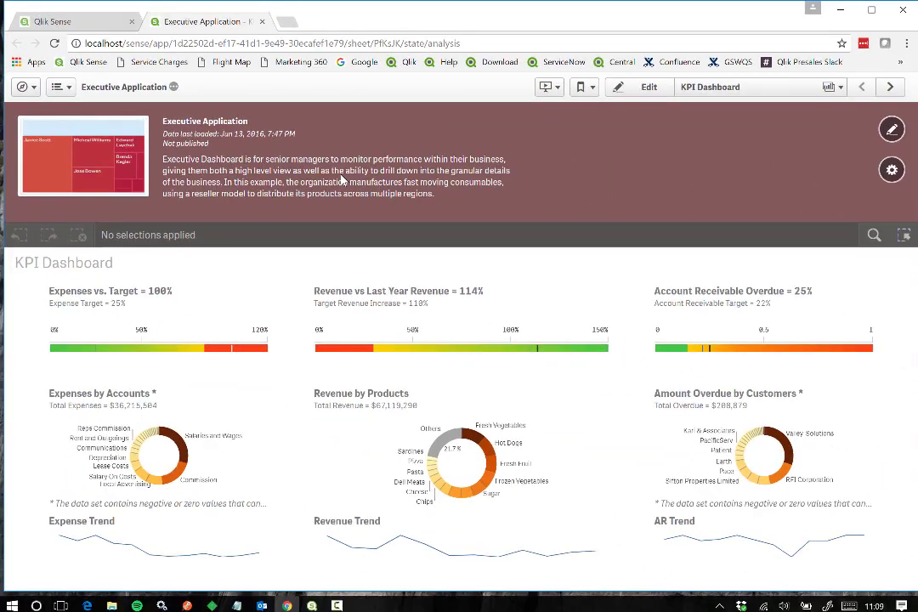
Preview the Sense Focus app theme, revert to Sense Classic, and close the Executive Application tab
{"action": "left_click", "coordinate": [891, 169]}
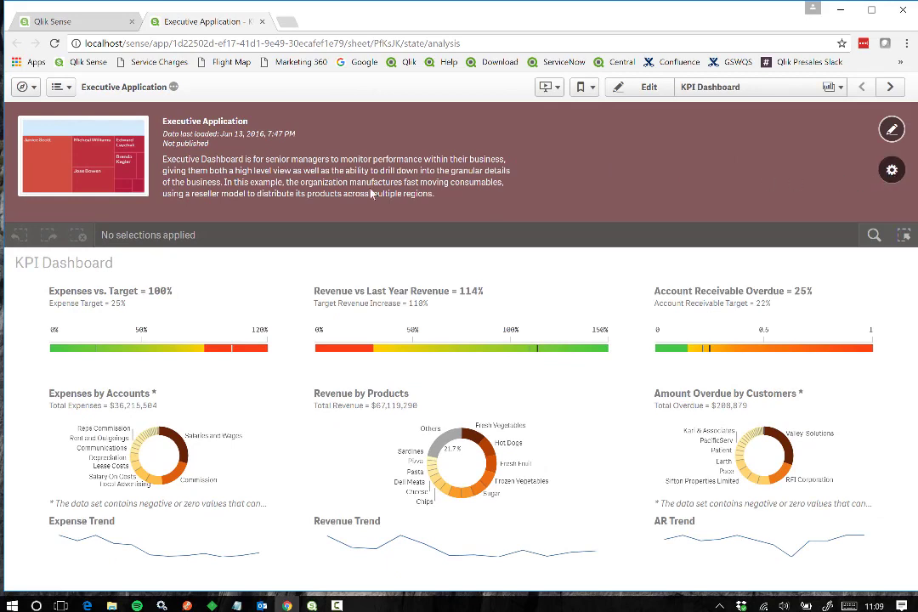
{"action": "left_click", "coordinate": [181, 169]}
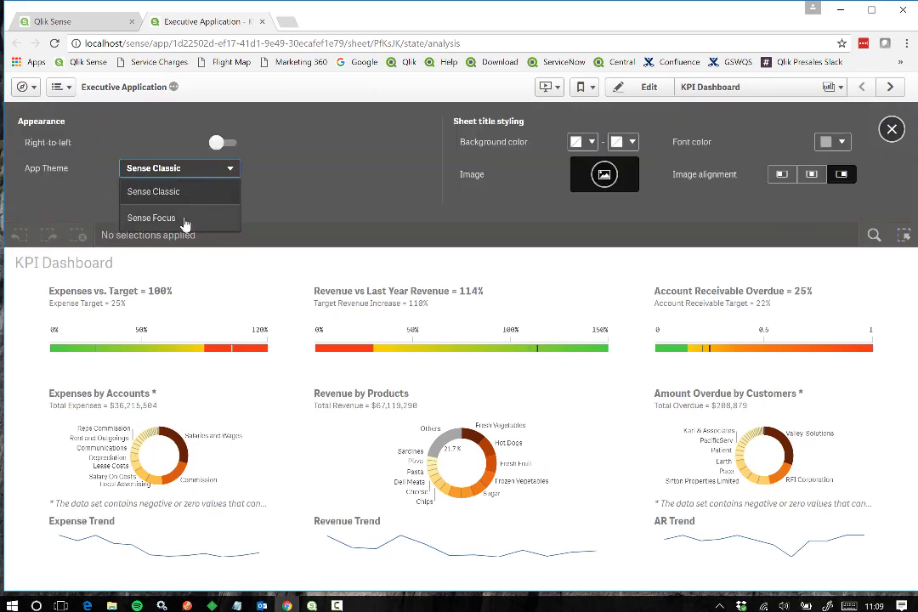
{"action": "left_click", "coordinate": [185, 217]}
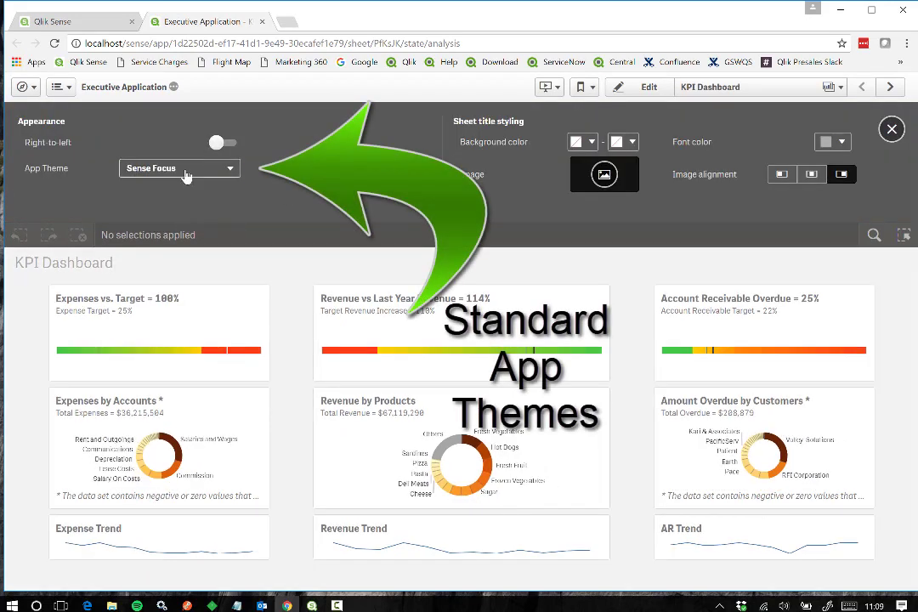
{"action": "left_click", "coordinate": [186, 170]}
{"action": "left_click", "coordinate": [185, 193]}
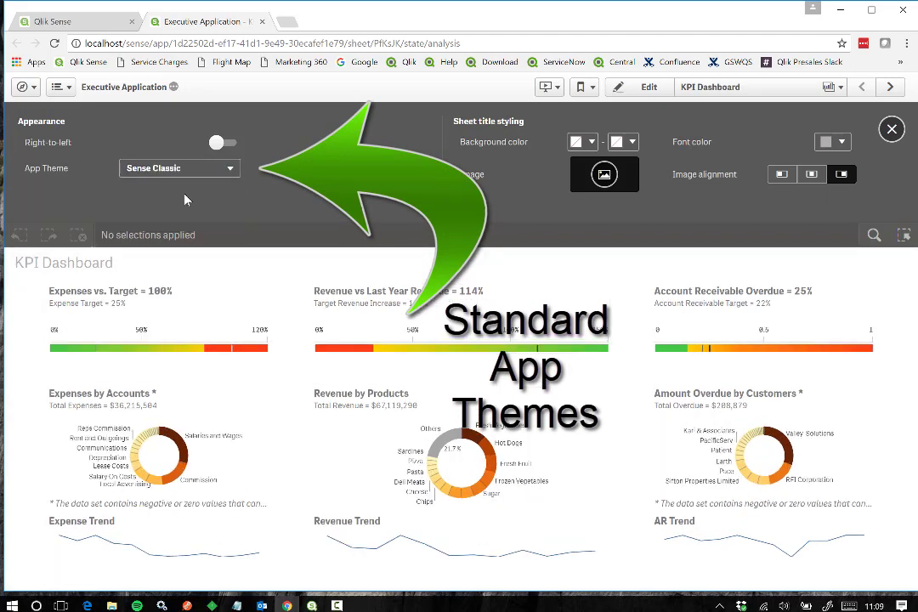
{"action": "left_click", "coordinate": [891, 125]}
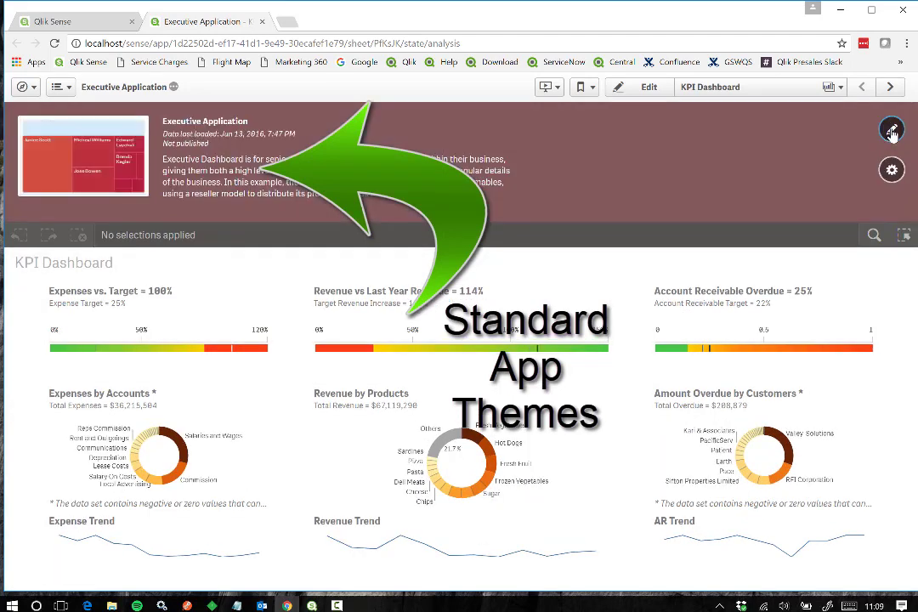
{"action": "left_click", "coordinate": [262, 21]}
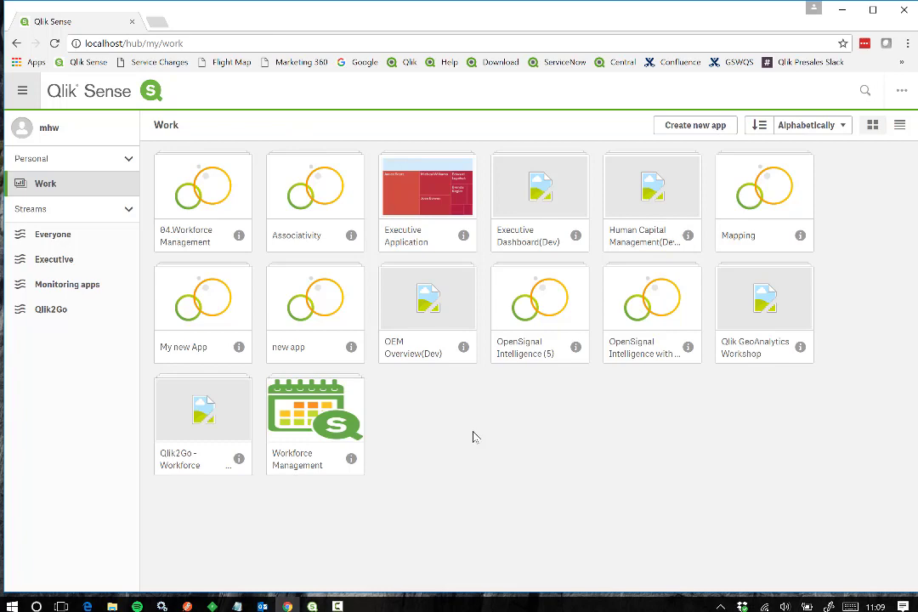
Reload the Executive Application with \feature\theming+theming_qmc appended to its URL and open KPI Dashboard
{"action": "left_click", "coordinate": [428, 323]}
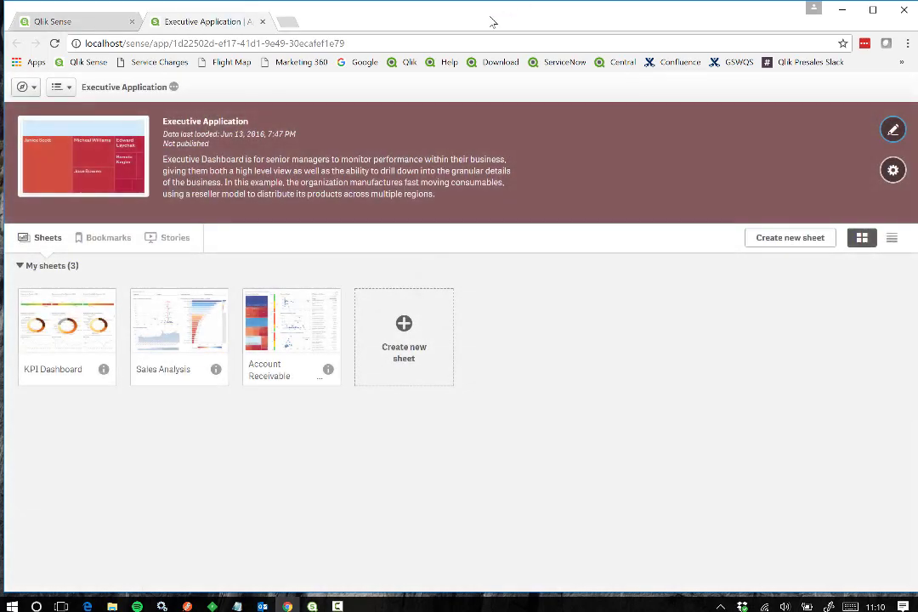
{"action": "left_click", "coordinate": [356, 43]}
{"action": "left_click", "coordinate": [354, 43]}
{"action": "type", "text": "\\"}
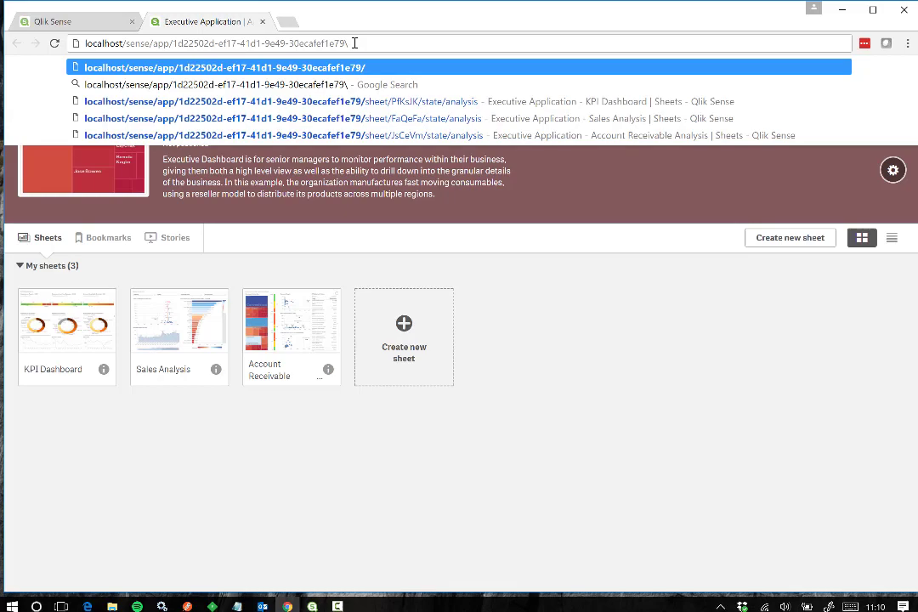
{"action": "type", "text": "feature"}
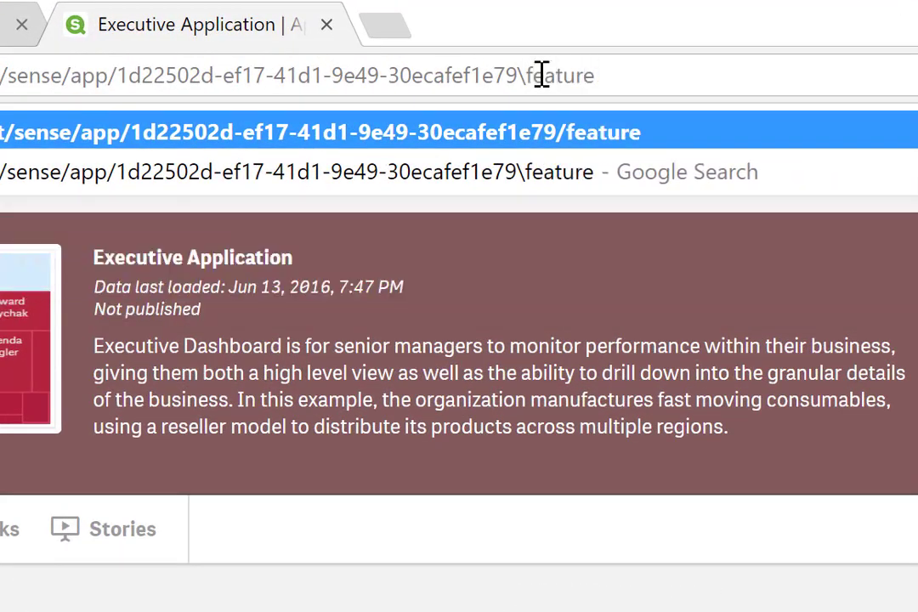
{"action": "type", "text": "\\"}
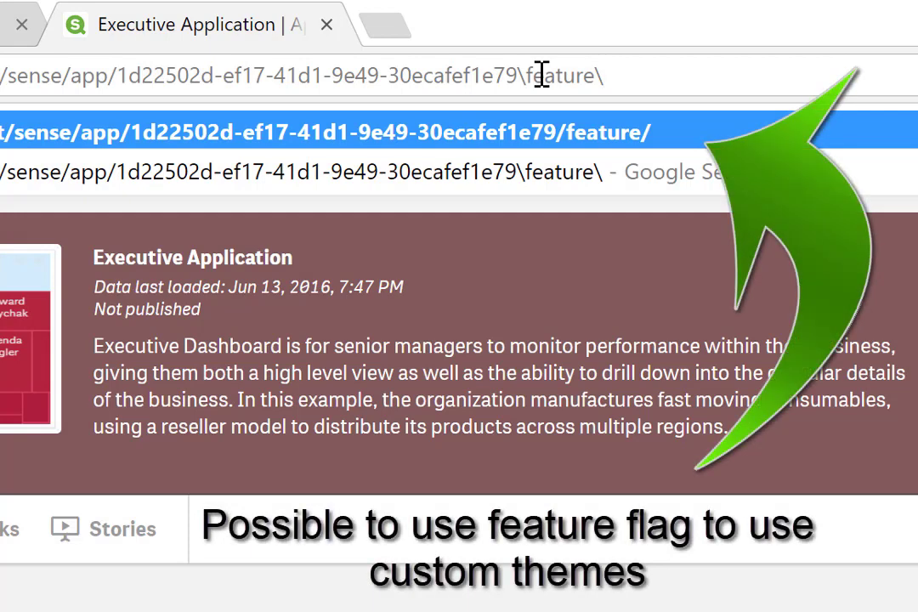
{"action": "type", "text": "theming"}
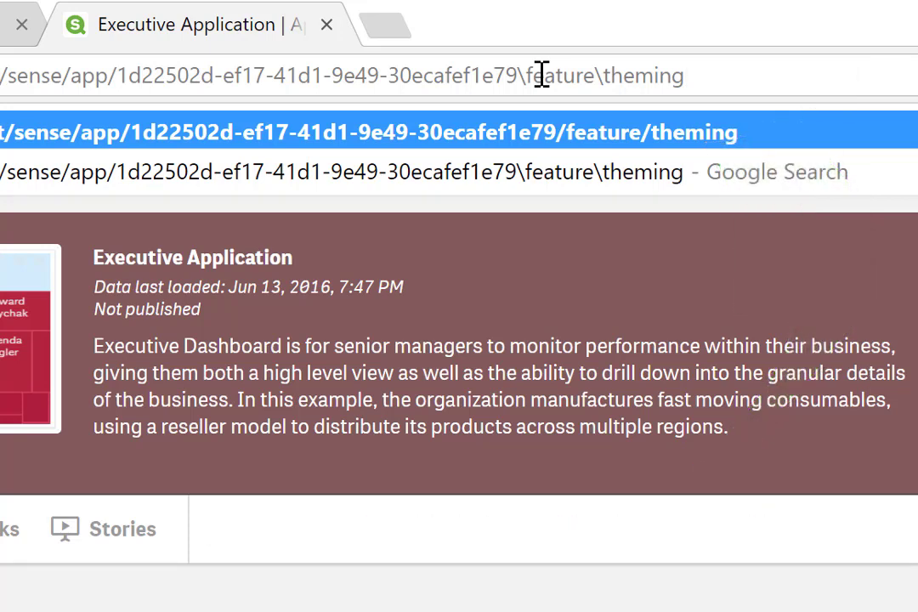
{"action": "type", "text": "+theming"}
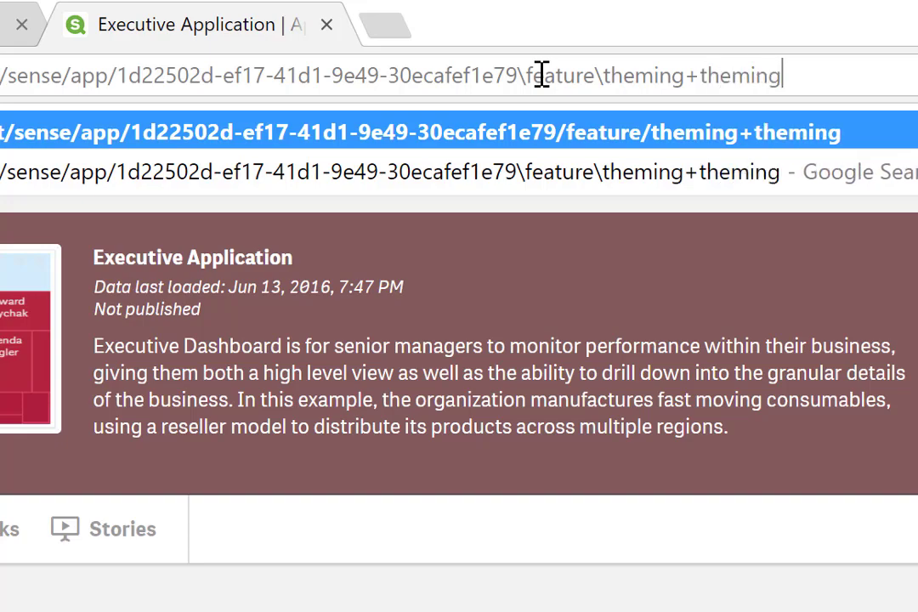
{"action": "type", "text": "_qmc"}
{"action": "key", "text": "Return"}
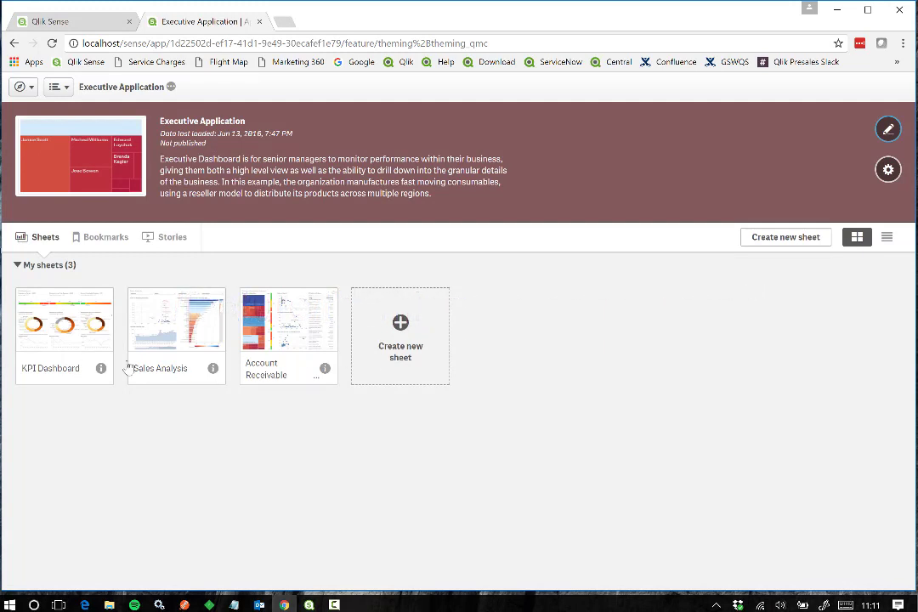
{"action": "left_click", "coordinate": [76, 336]}
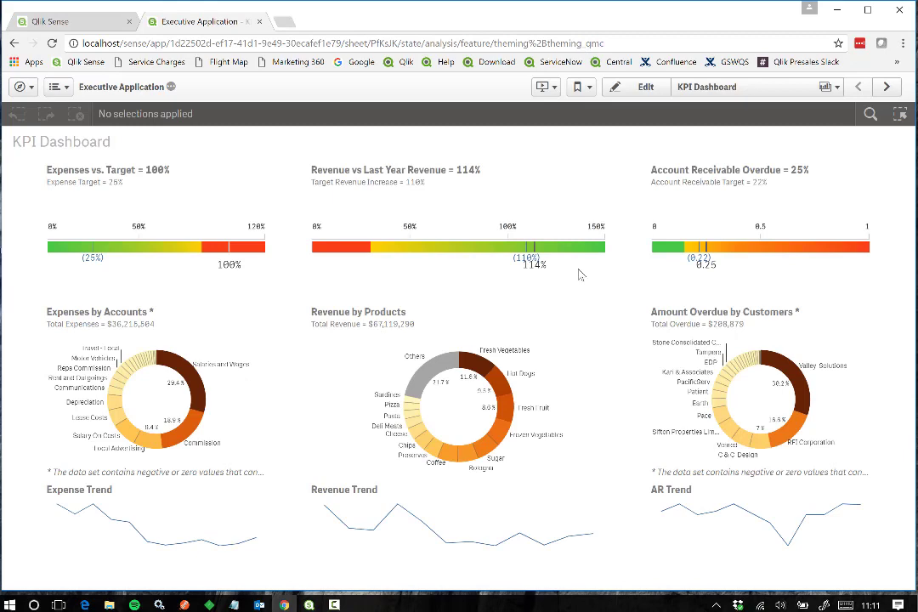
Set the app theme to Sense Breeze through the app details appearance settings
{"action": "left_click", "coordinate": [172, 87]}
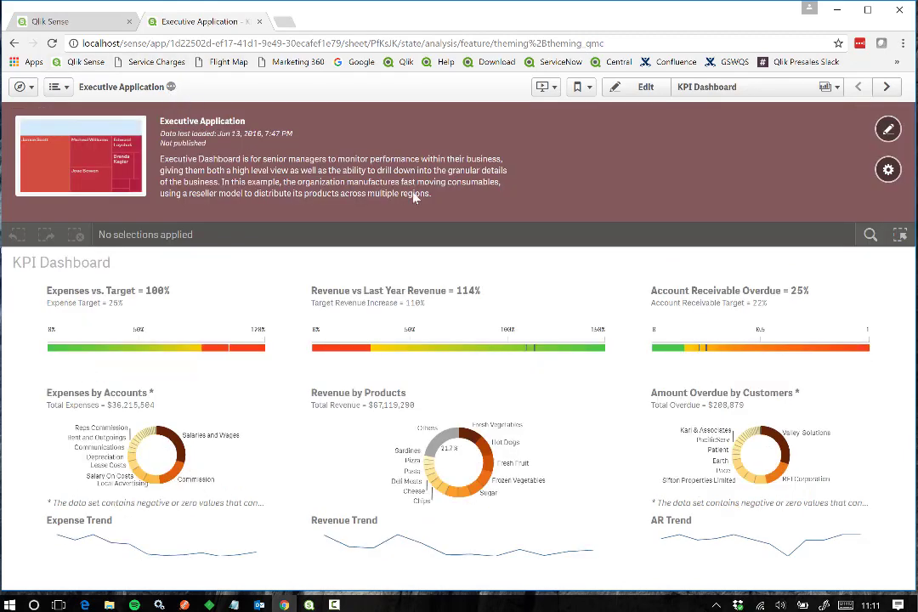
{"action": "left_click", "coordinate": [886, 171]}
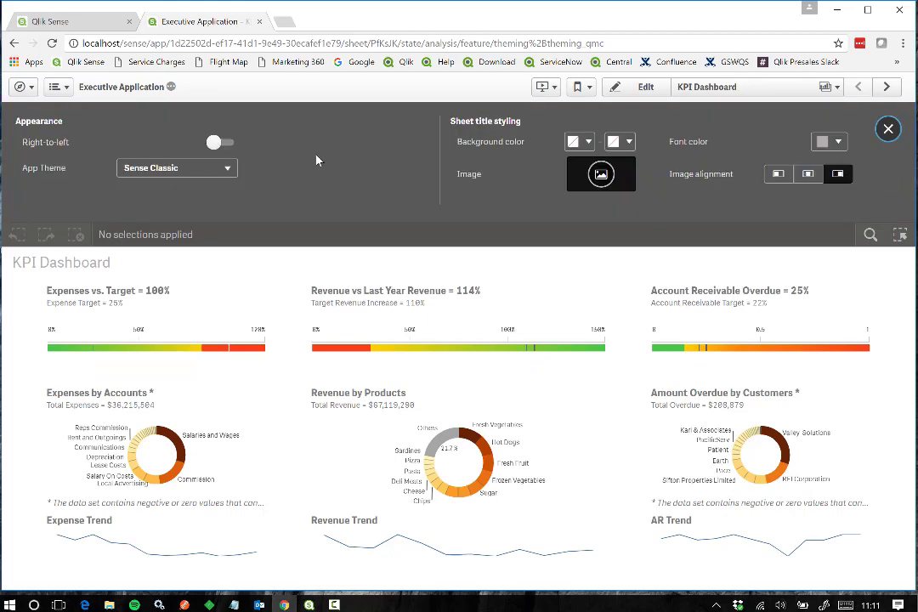
{"action": "left_click", "coordinate": [219, 169]}
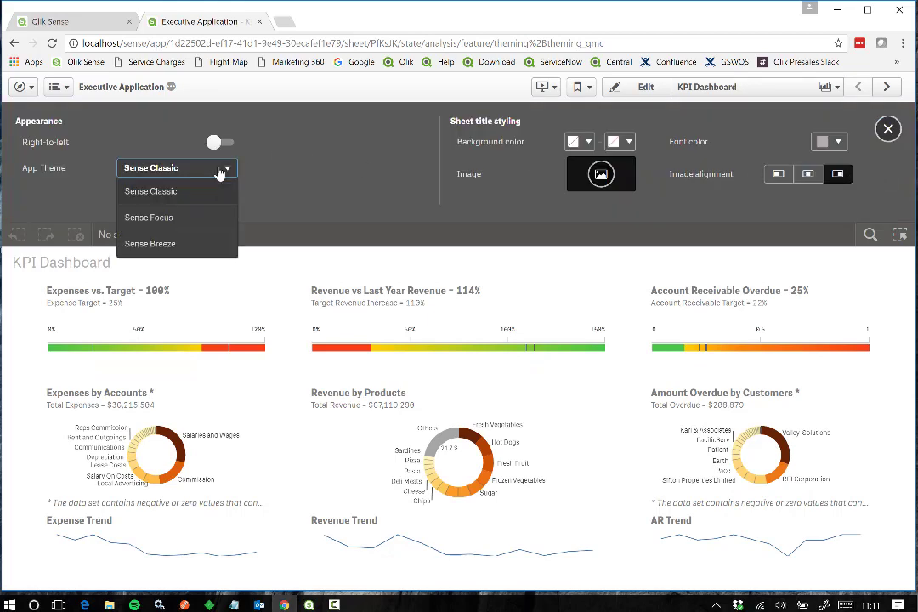
{"action": "left_click", "coordinate": [203, 246]}
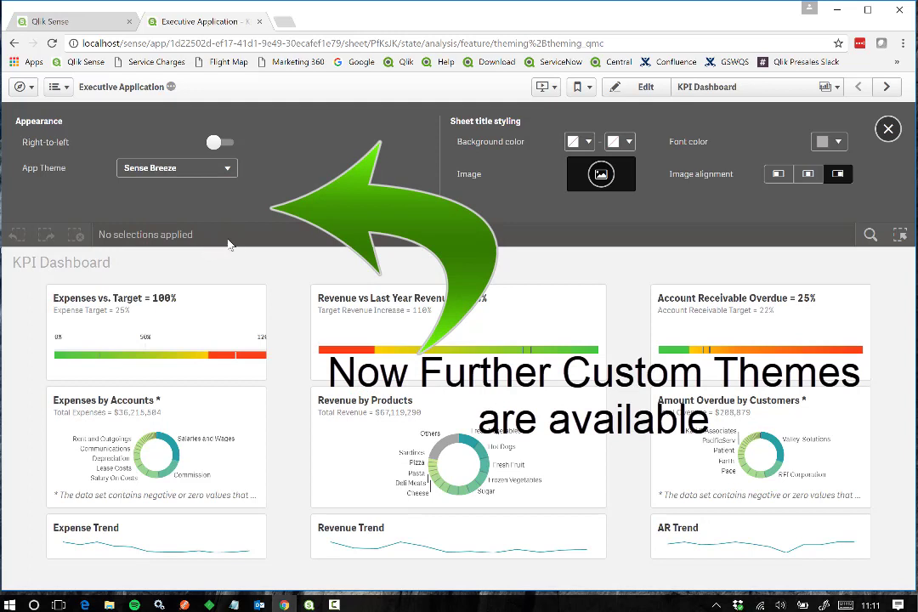
{"action": "left_click", "coordinate": [887, 128]}
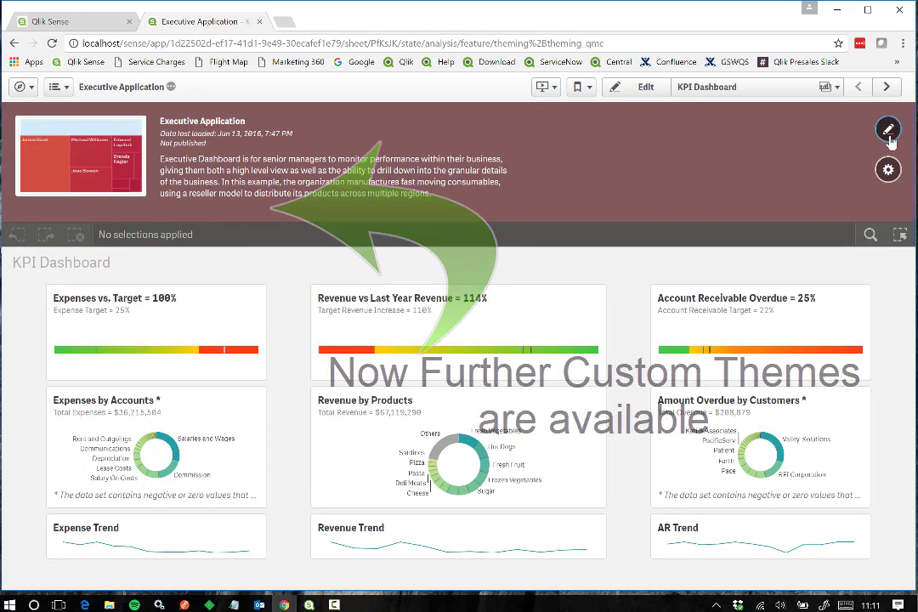
Step through the Sales Analysis and Account Receivable Analysis sheets and show the app details
{"action": "left_click", "coordinate": [885, 88]}
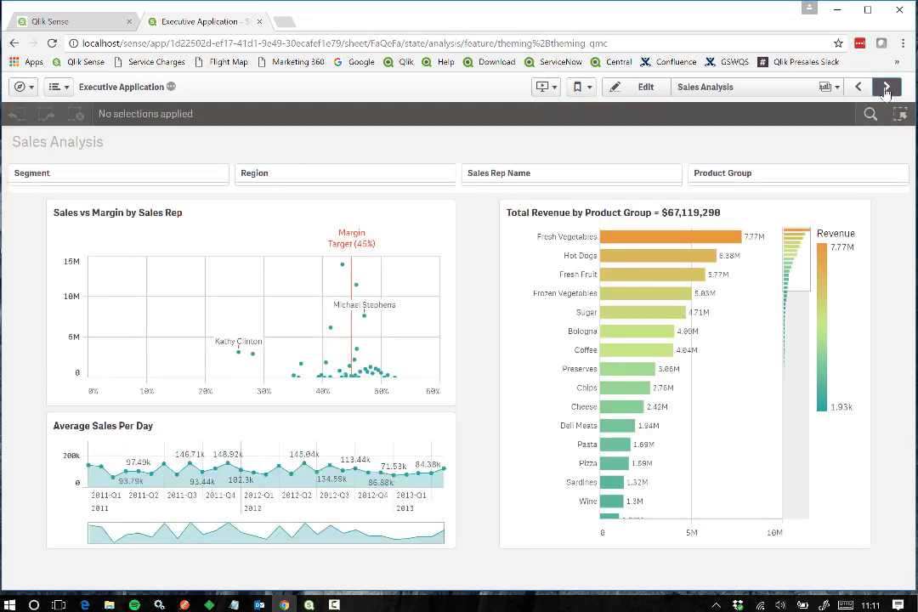
{"action": "left_click", "coordinate": [885, 87]}
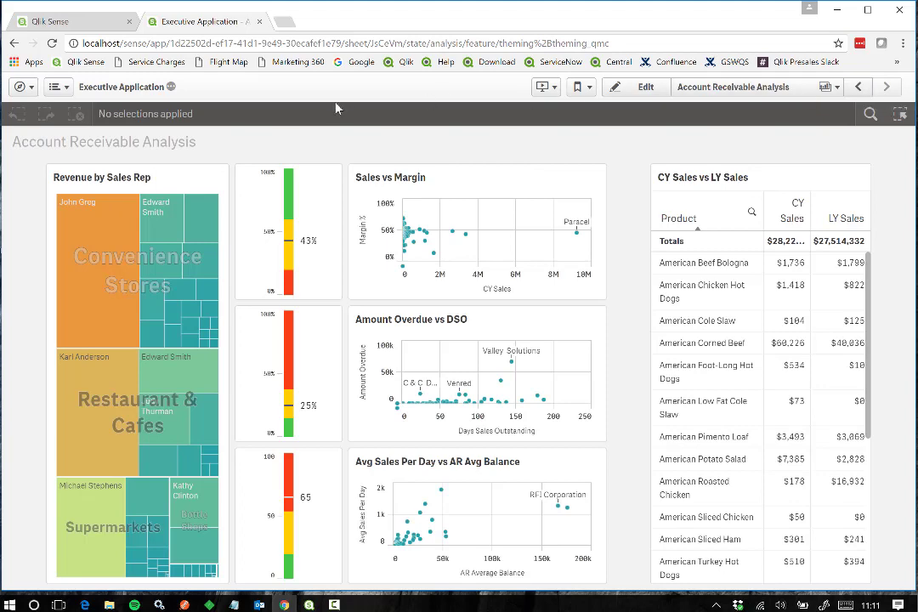
{"action": "left_click", "coordinate": [170, 87]}
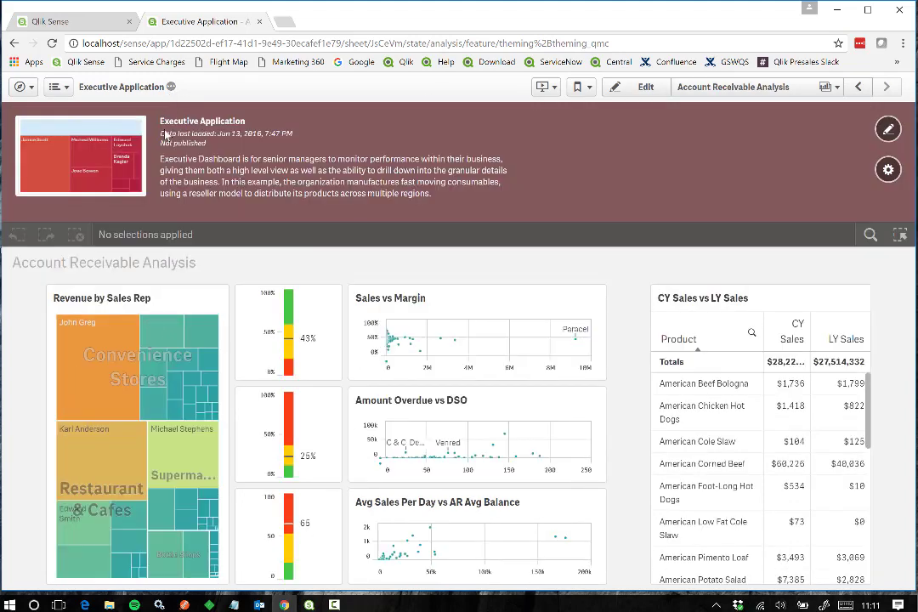
Switch the app theme to Sense Classic, then back to Sense Breeze
{"action": "left_click", "coordinate": [888, 169]}
{"action": "left_click", "coordinate": [213, 169]}
{"action": "left_click", "coordinate": [189, 194]}
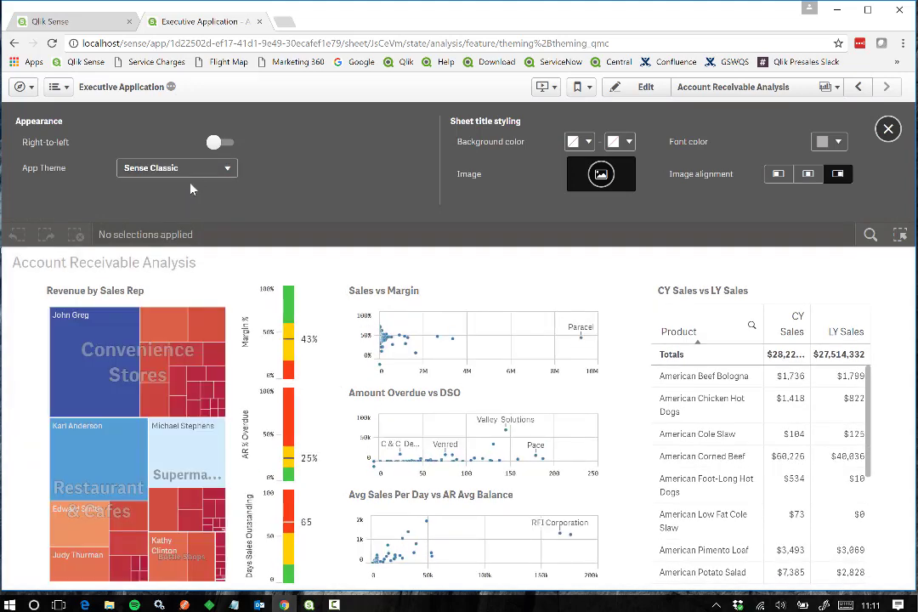
{"action": "left_click", "coordinate": [213, 170]}
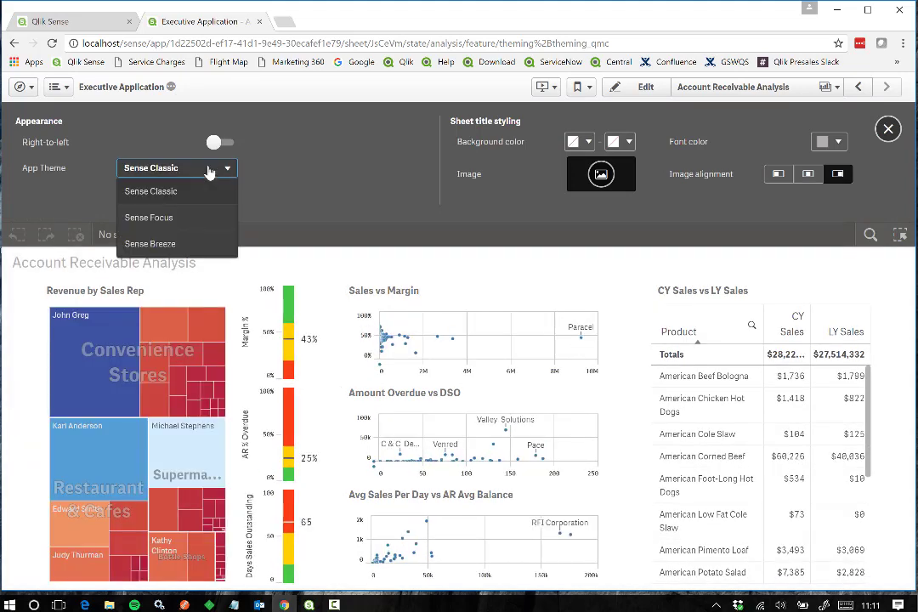
{"action": "left_click", "coordinate": [150, 244]}
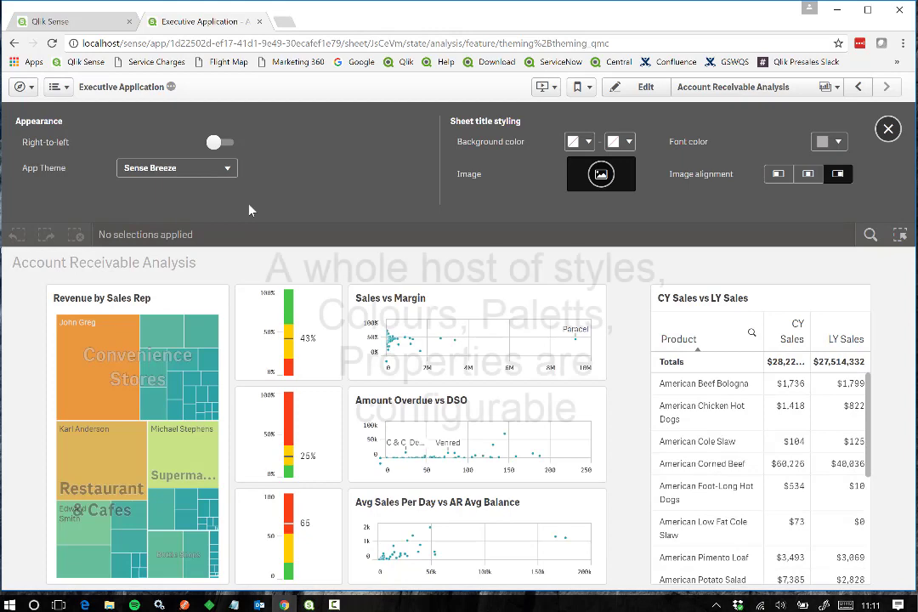
{"action": "left_click", "coordinate": [888, 129]}
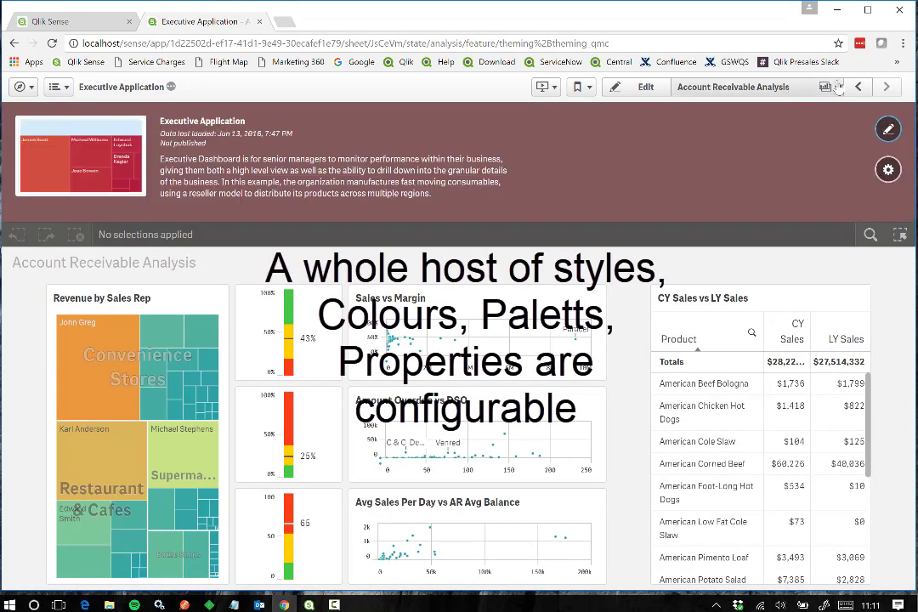
Return to the KPI Dashboard sheet via the sheet overview and bring up the themes folder
{"action": "left_click", "coordinate": [734, 88]}
{"action": "left_click", "coordinate": [357, 213]}
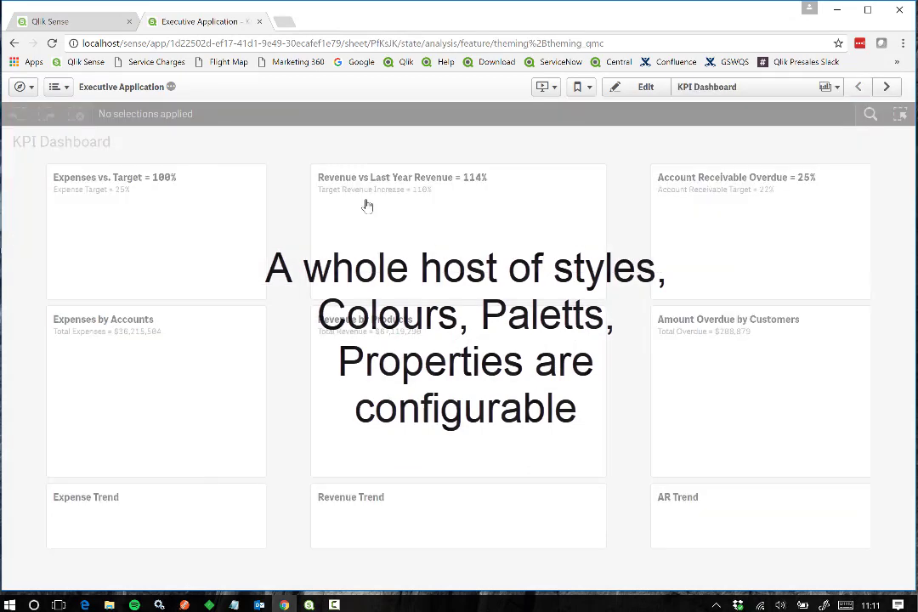
{"action": "left_click", "coordinate": [109, 604]}
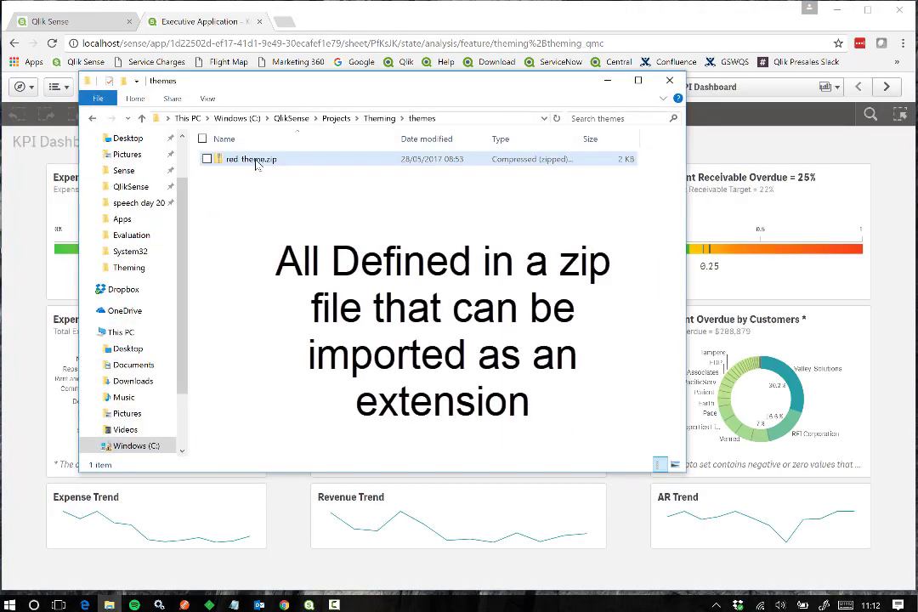
Duplicate the red theme zip file in the themes folder
{"action": "left_click", "coordinate": [256, 163]}
{"action": "right_click", "coordinate": [257, 163]}
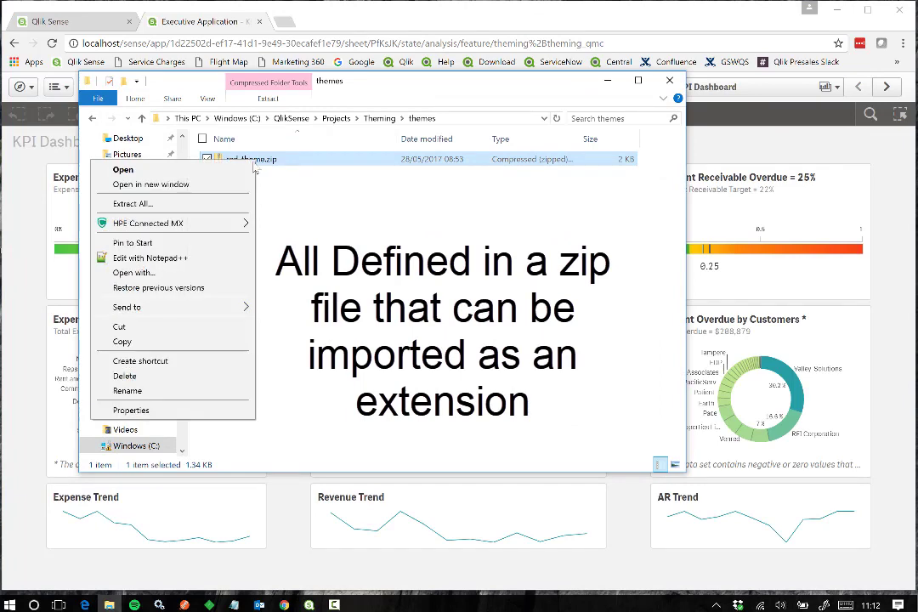
{"action": "left_click", "coordinate": [134, 342]}
{"action": "right_click", "coordinate": [291, 227]}
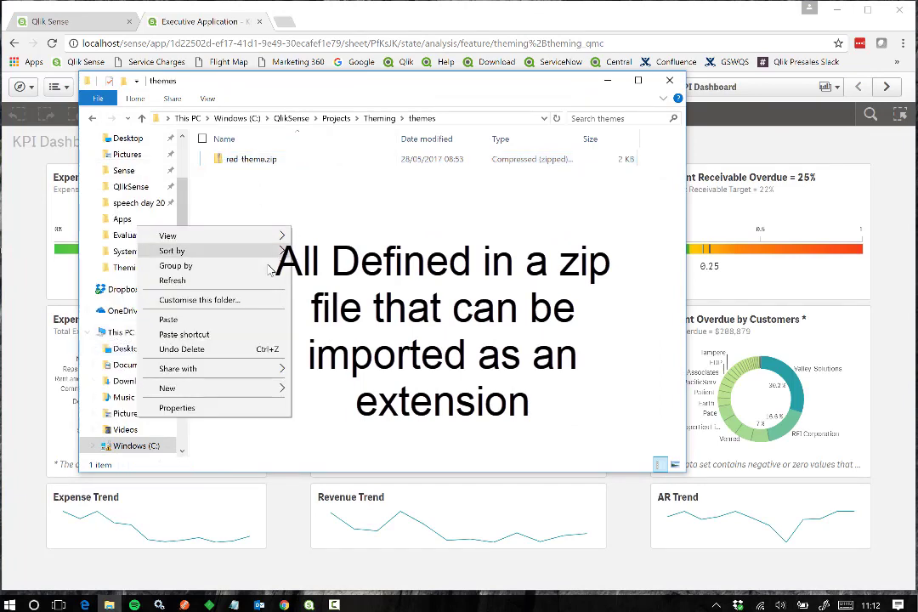
{"action": "left_click", "coordinate": [178, 323]}
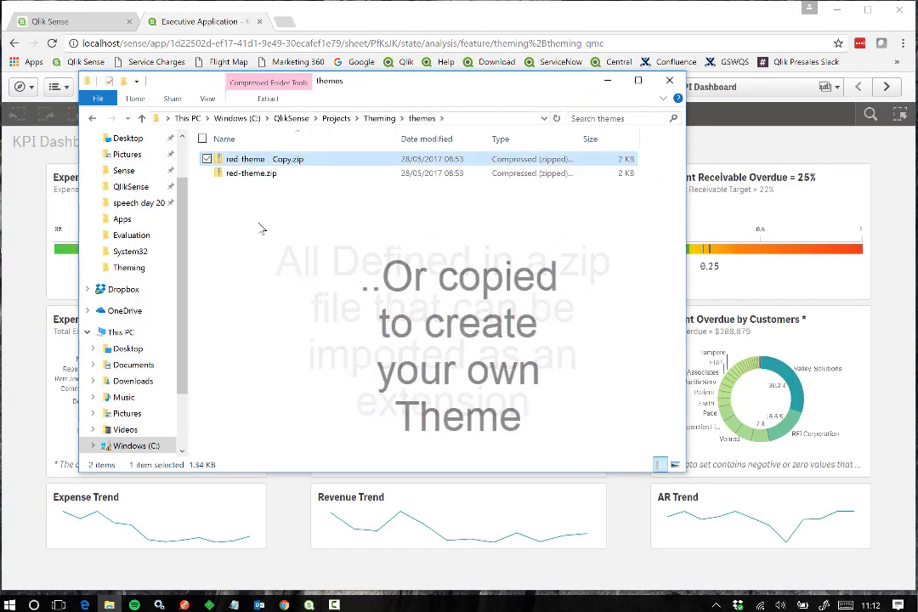
Extract the copied zip and open the resulting red-theme folder
{"action": "right_click", "coordinate": [296, 160]}
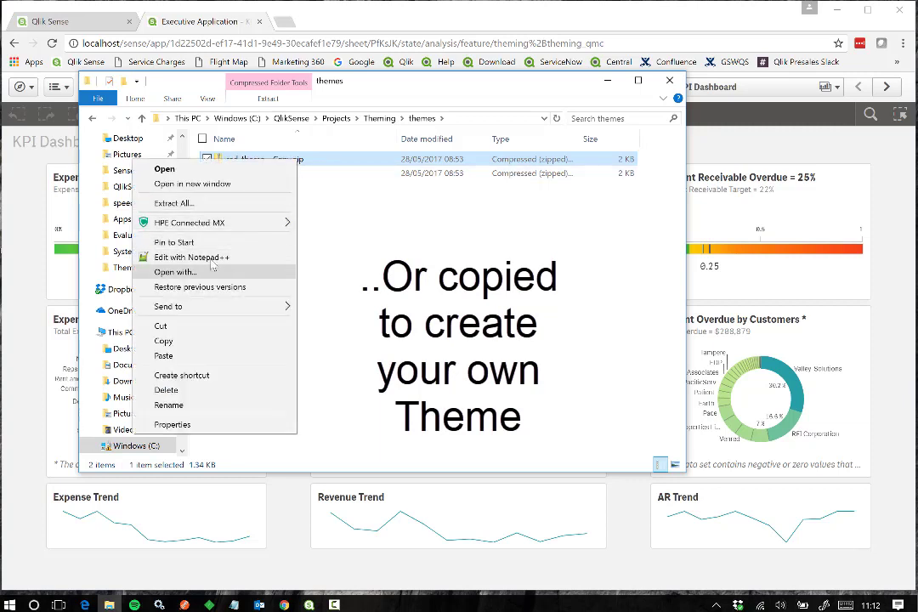
{"action": "left_click", "coordinate": [178, 203]}
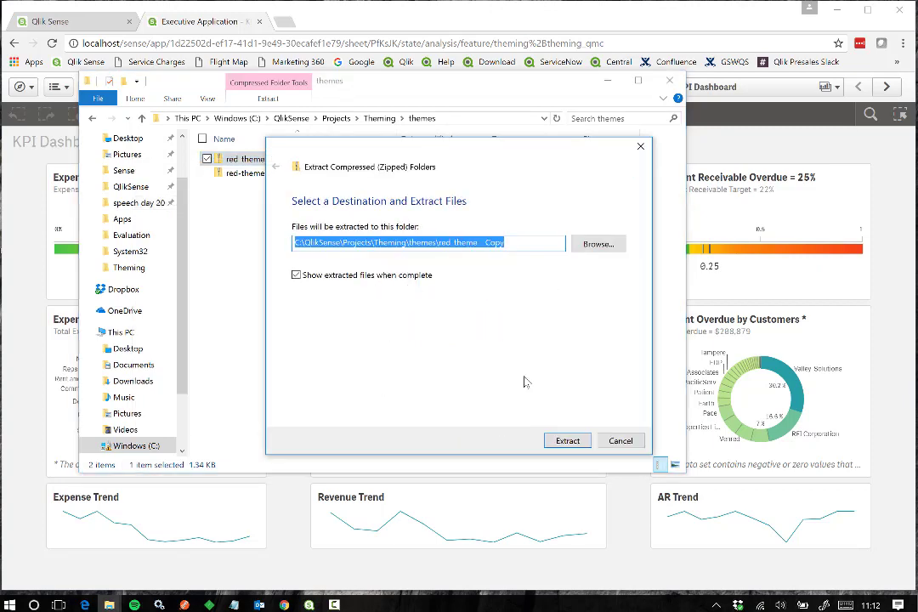
{"action": "left_click", "coordinate": [578, 443]}
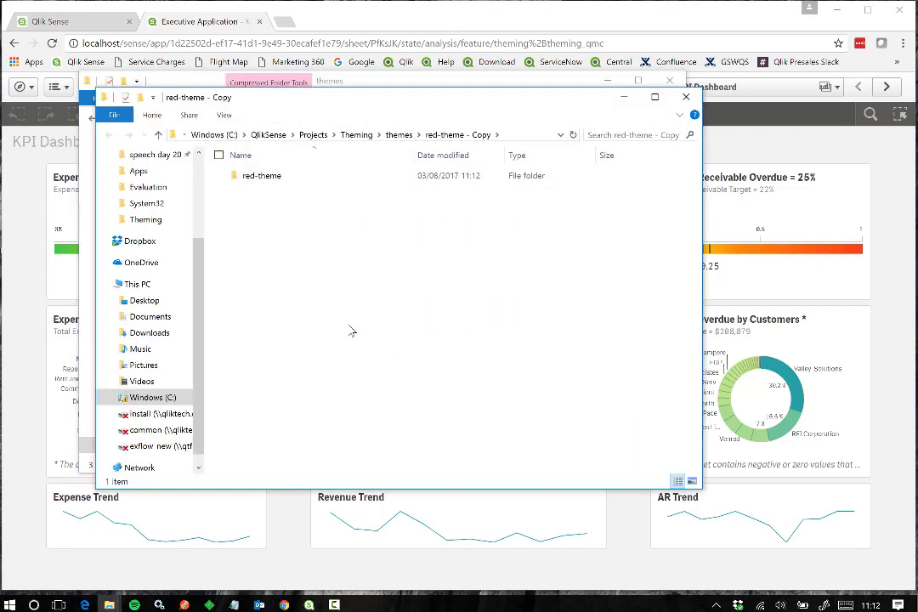
{"action": "left_click", "coordinate": [260, 176]}
{"action": "double_click", "coordinate": [272, 177]}
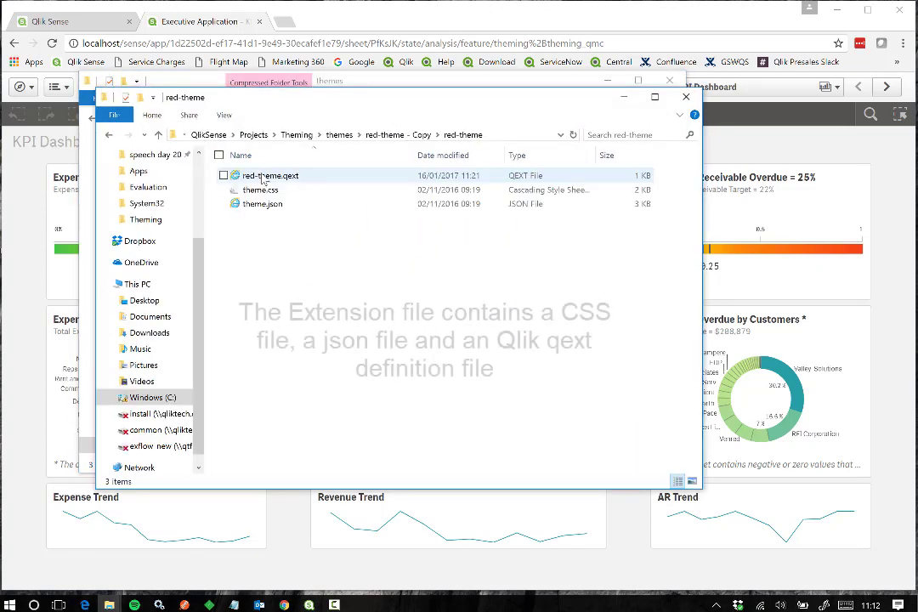
Open red-theme.qext in Notepad++ and inspect its Buzz-theme name and Buzz theme description
{"action": "right_click", "coordinate": [283, 177]}
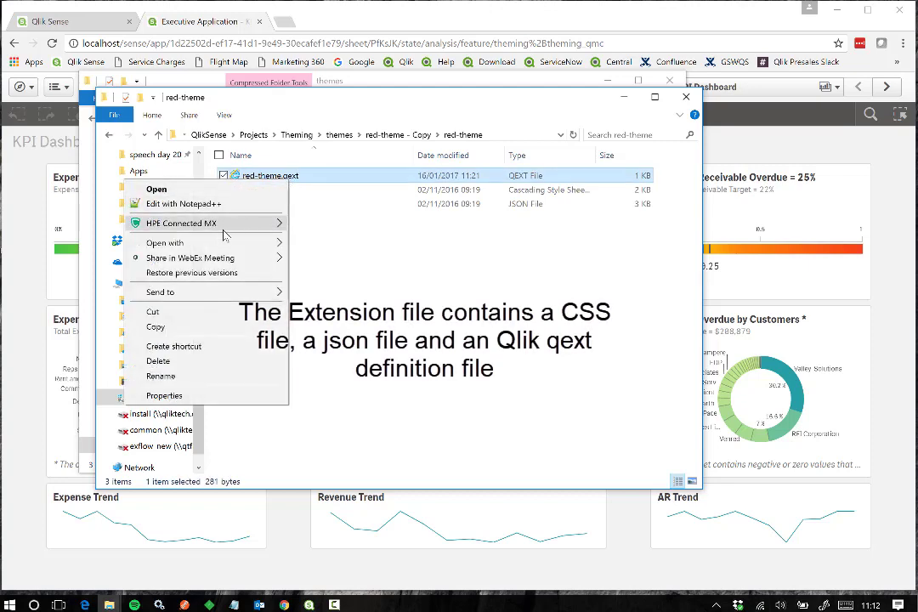
{"action": "left_click", "coordinate": [196, 204]}
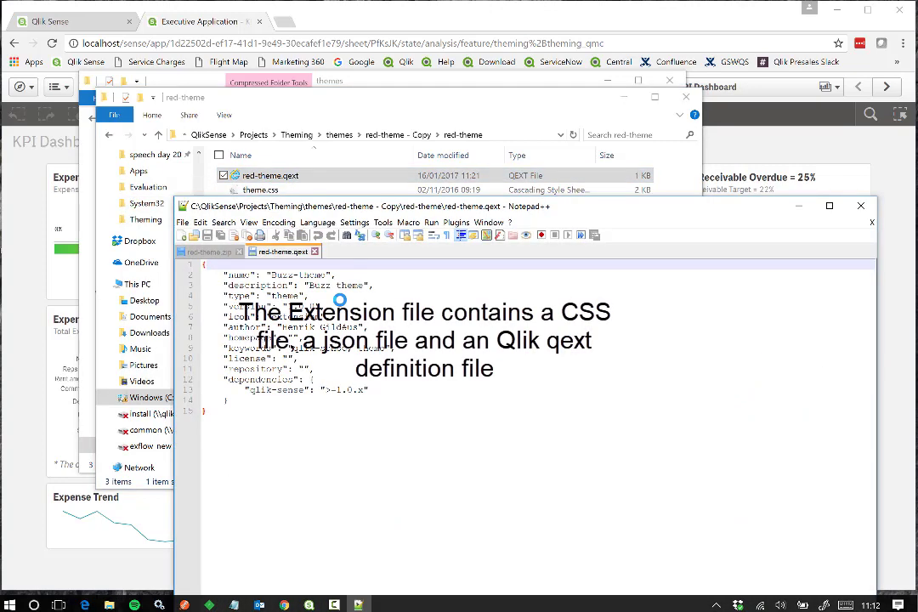
{"action": "left_click_drag", "start_coordinate": [270, 278], "coordinate": [326, 280]}
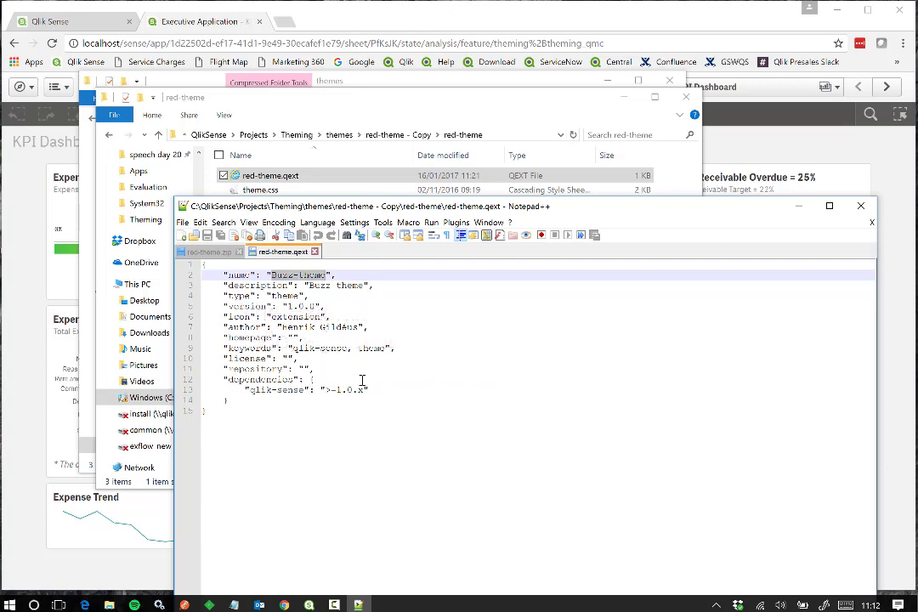
{"action": "left_click_drag", "start_coordinate": [309, 286], "coordinate": [357, 286]}
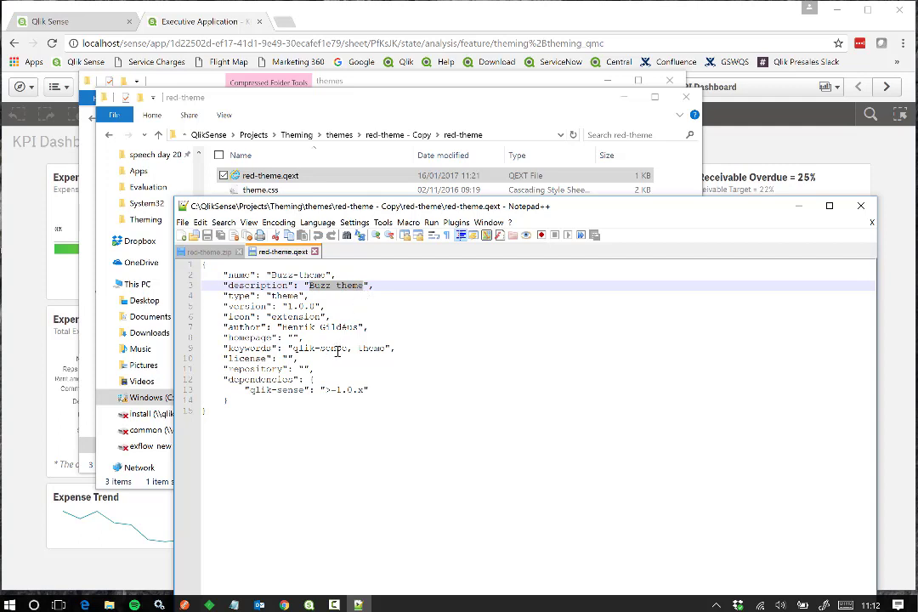
{"action": "left_click", "coordinate": [288, 176]}
{"action": "right_click", "coordinate": [289, 178]}
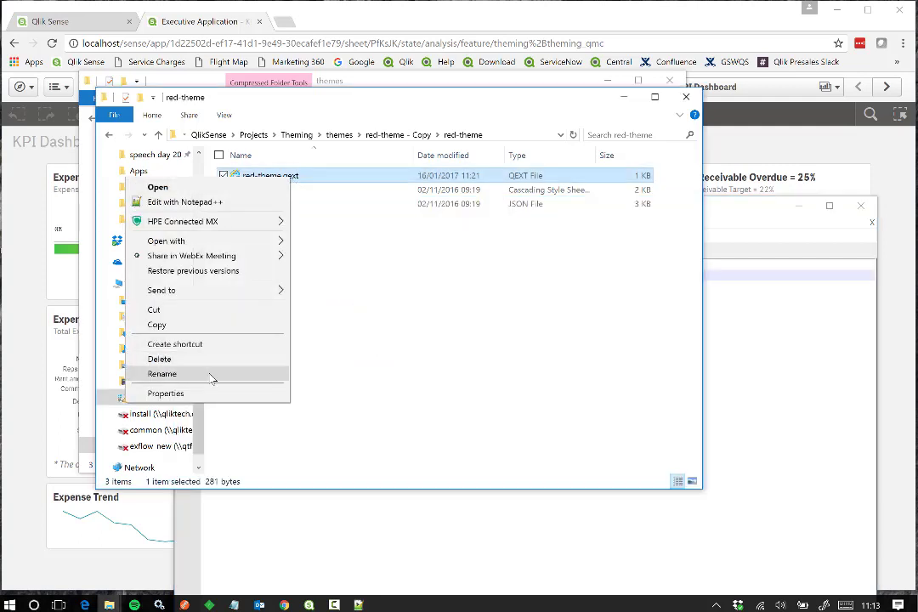
Rename red-theme.qext to MyNew.qext alongside theme.css and theme.json
{"action": "left_click", "coordinate": [162, 374]}
{"action": "type", "text": "M"}
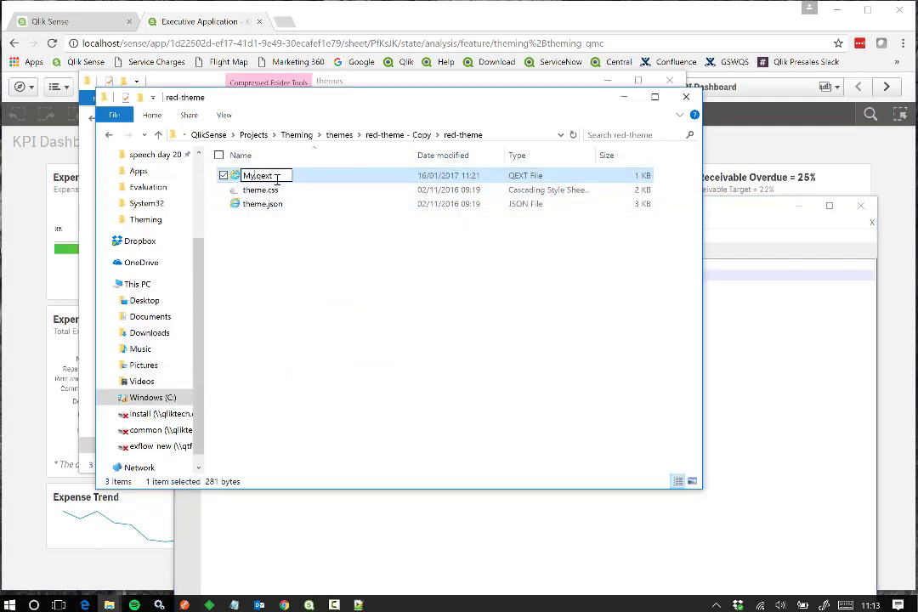
{"action": "type", "text": "yNew"}
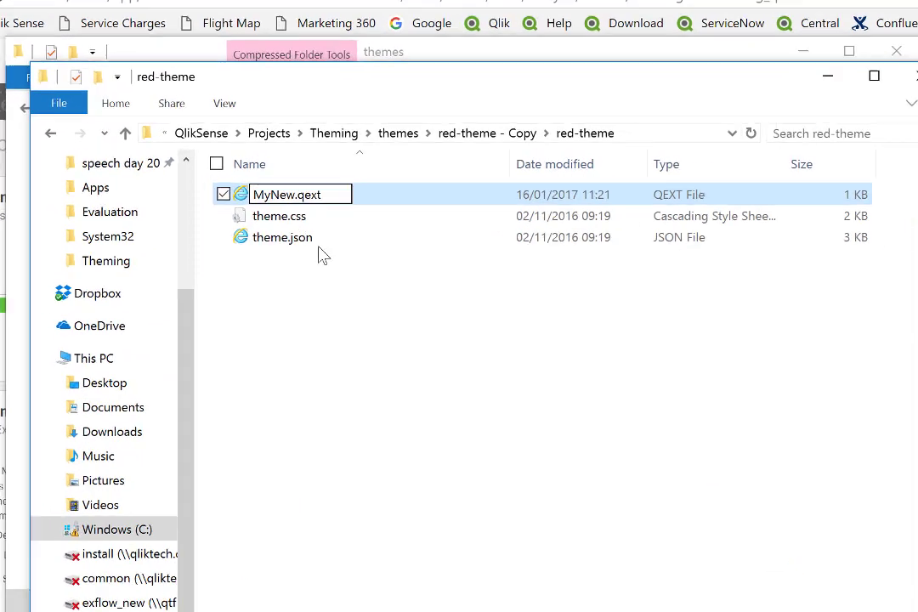
{"action": "left_click", "coordinate": [305, 242]}
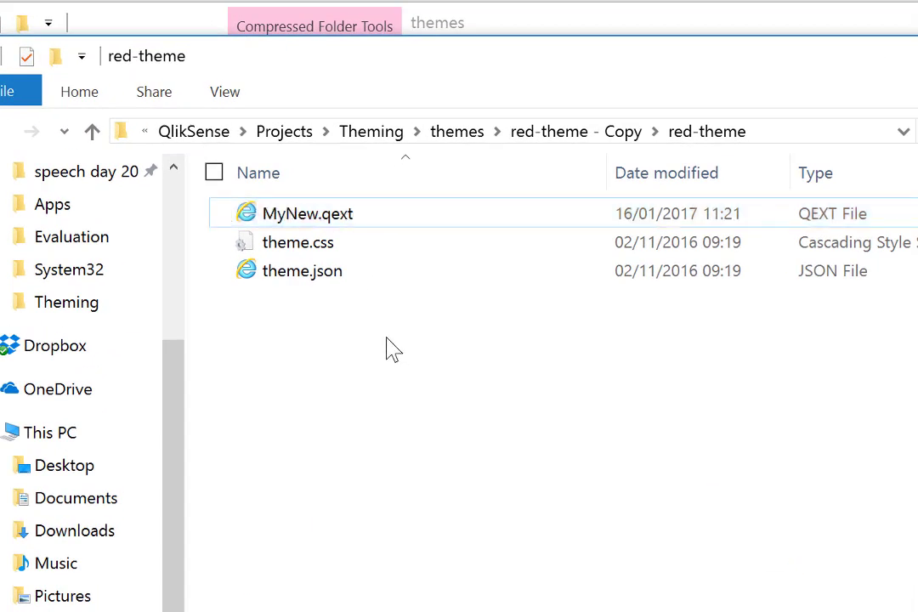
{"action": "right_click", "coordinate": [350, 227]}
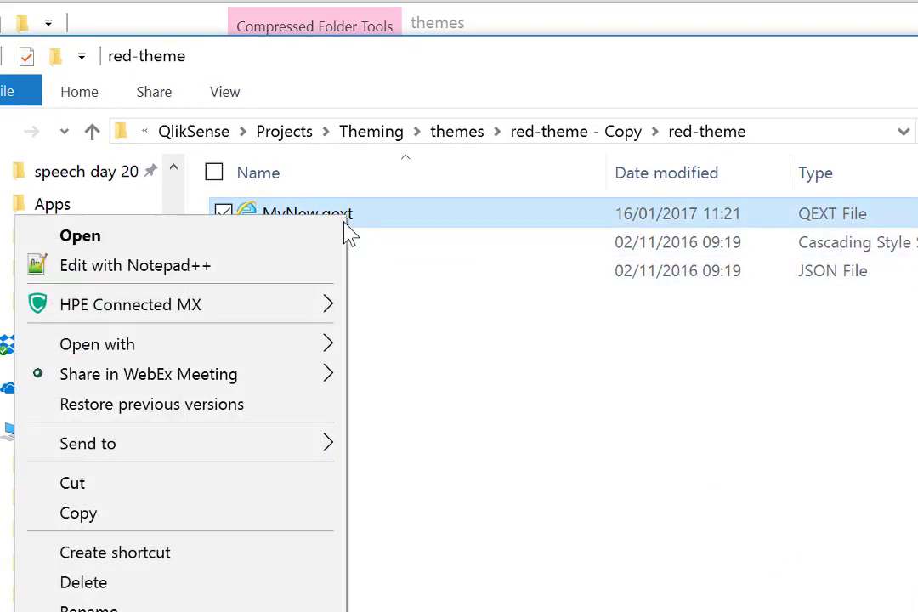
In MyNew.qext, change the name to MyNew-theme and the description to MyNew theme
{"action": "left_click", "coordinate": [251, 270]}
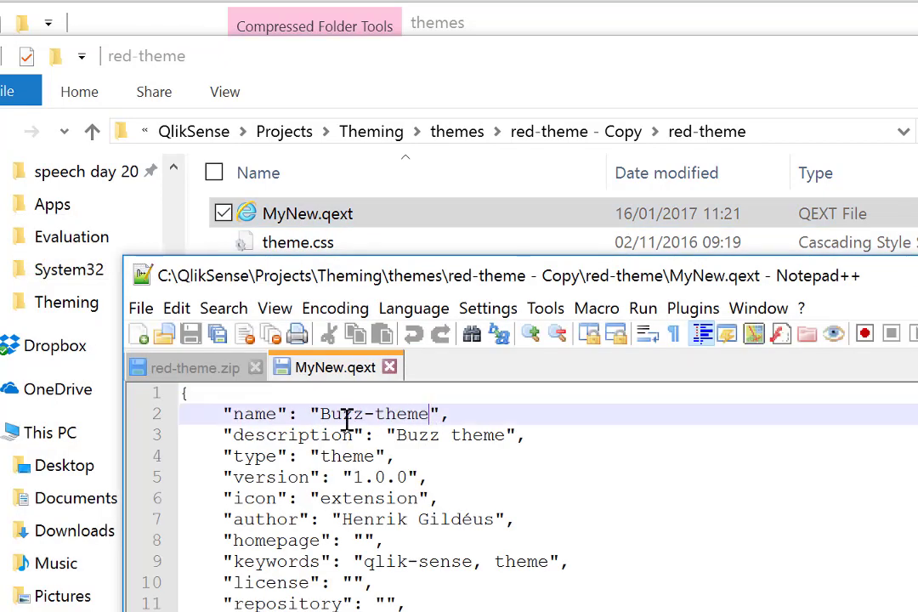
{"action": "left_click_drag", "start_coordinate": [361, 415], "coordinate": [351, 414]}
{"action": "key", "text": "BackSpace"}
{"action": "key", "text": "BackSpace"}
{"action": "key", "text": "BackSpace"}
{"action": "key", "text": "BackSpace"}
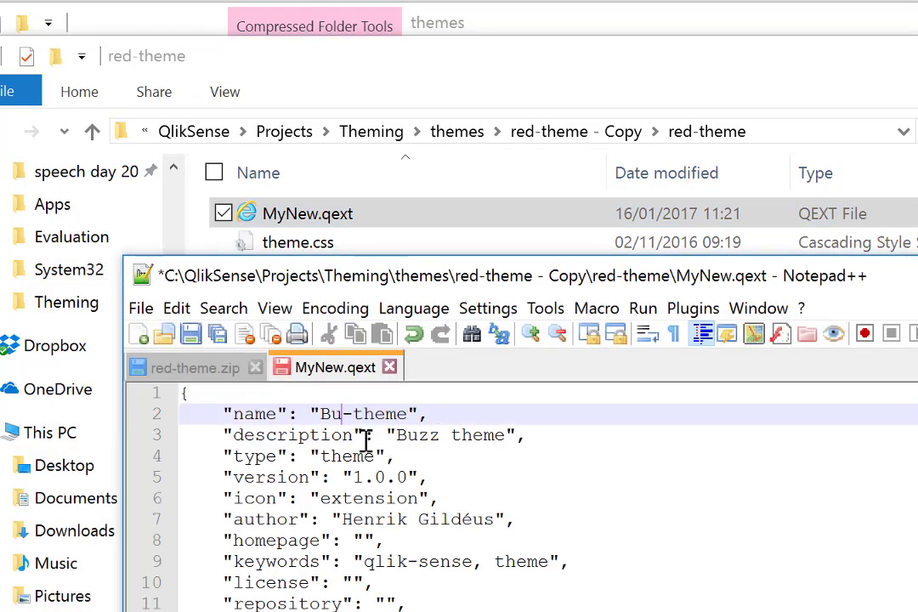
{"action": "type", "text": "MyNew"}
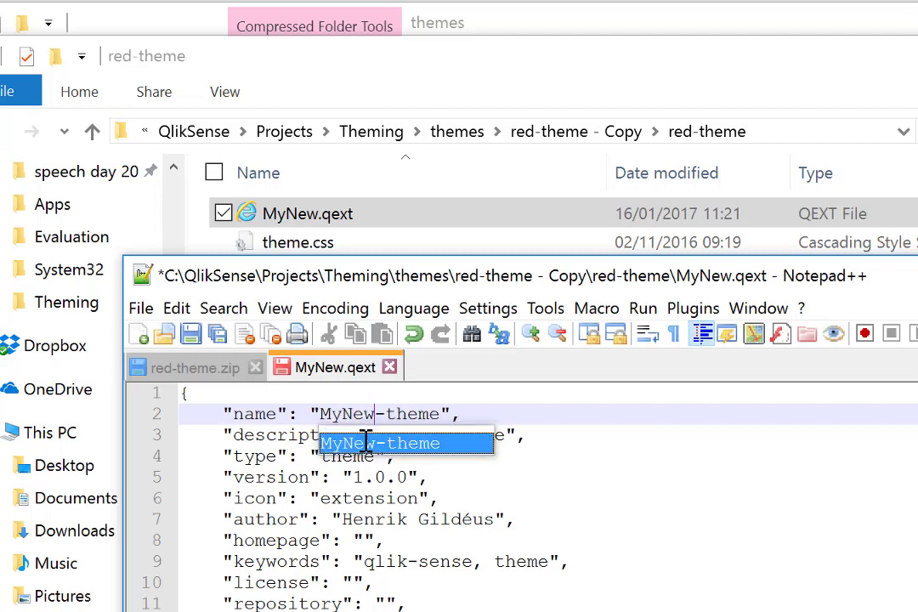
{"action": "left_click", "coordinate": [659, 535]}
{"action": "double_click", "coordinate": [426, 436]}
{"action": "type", "text": "MyNEW"}
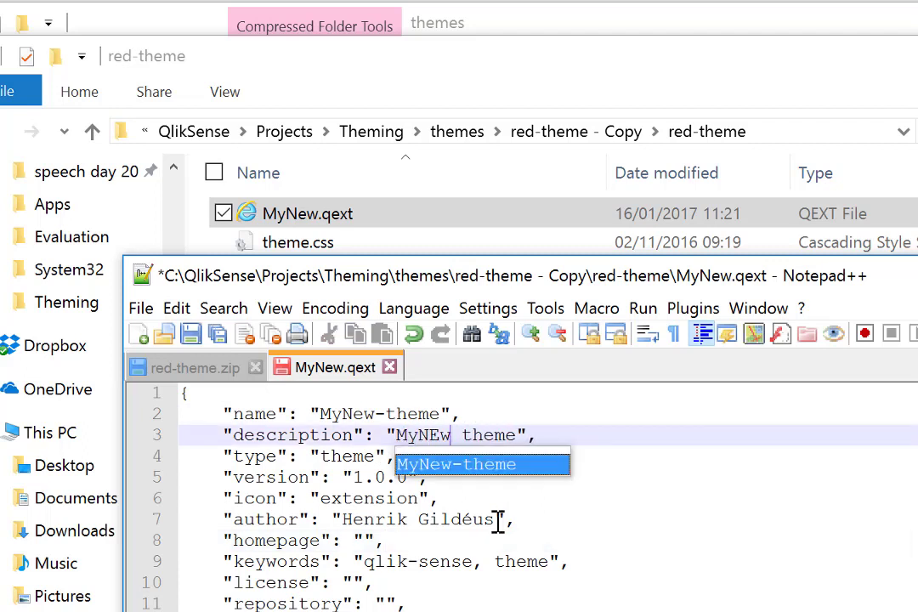
{"action": "key", "text": "BackSpace"}
{"action": "key", "text": "BackSpace"}
{"action": "type", "text": "ew"}
{"action": "left_click", "coordinate": [683, 602]}
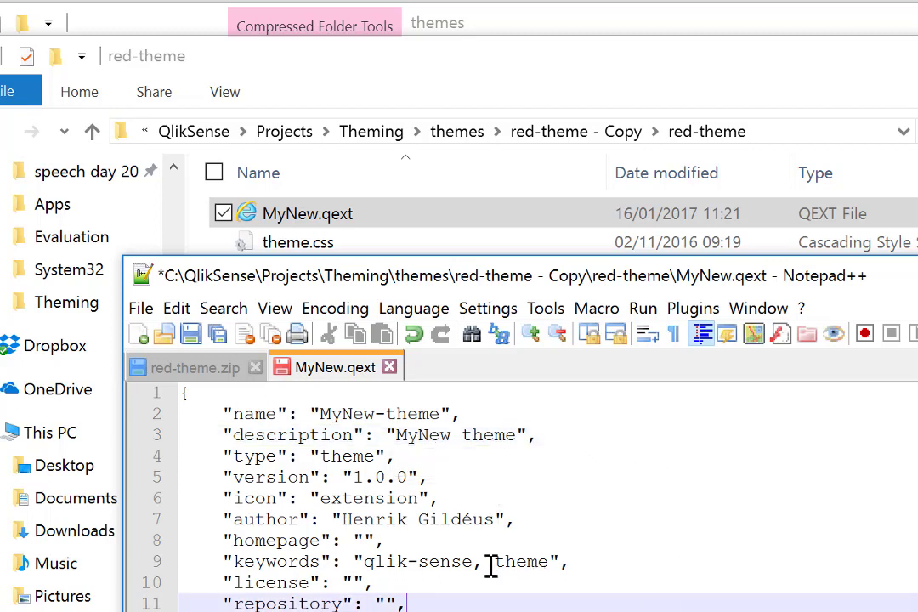
Replace the author value with a new author name, then save and close MyNew.qext
{"action": "left_click", "coordinate": [494, 519]}
{"action": "key", "text": "BackSpace"}
{"action": "key", "text": "BackSpace"}
{"action": "key", "text": "BackSpace"}
{"action": "key", "text": "BackSpace"}
{"action": "key", "text": "BackSpace"}
{"action": "key", "text": "BackSpace"}
{"action": "key", "text": "BackSpace"}
{"action": "key", "text": "BackSpace"}
{"action": "key", "text": "BackSpace"}
{"action": "key", "text": "BackSpace"}
{"action": "key", "text": "BackSpace"}
{"action": "key", "text": "BackSpace"}
{"action": "key", "text": "BackSpace"}
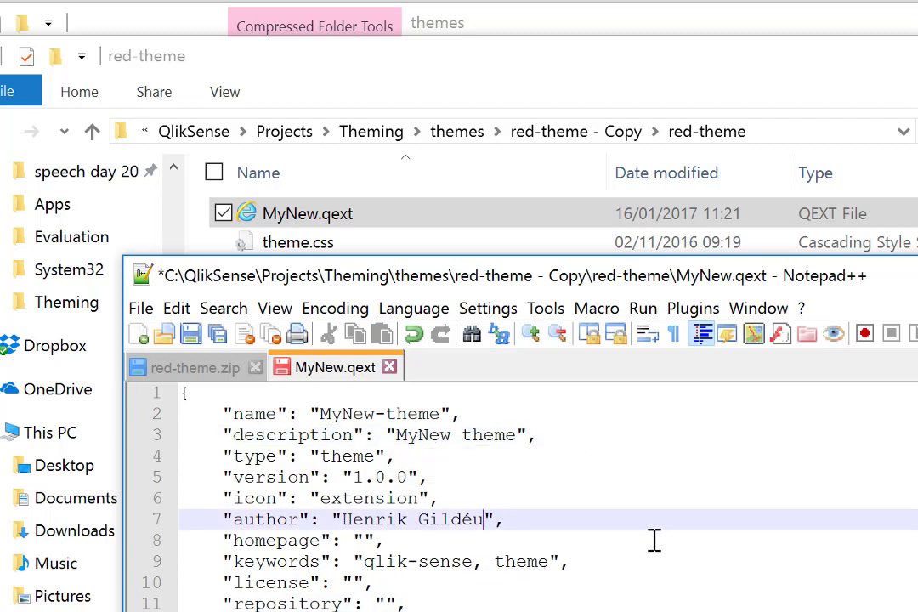
{"action": "type", "text": "Malcolm Hawes"}
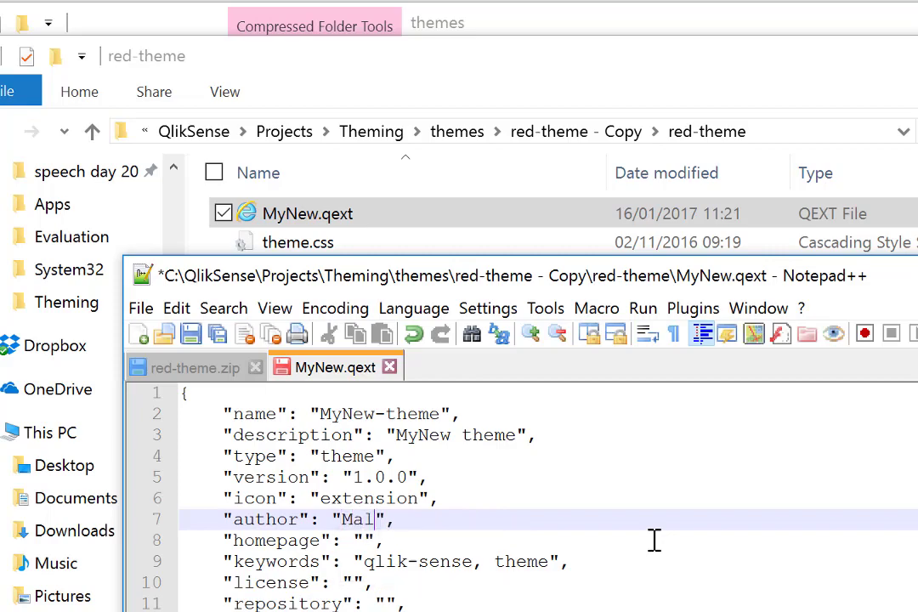
{"action": "left_click", "coordinate": [549, 501]}
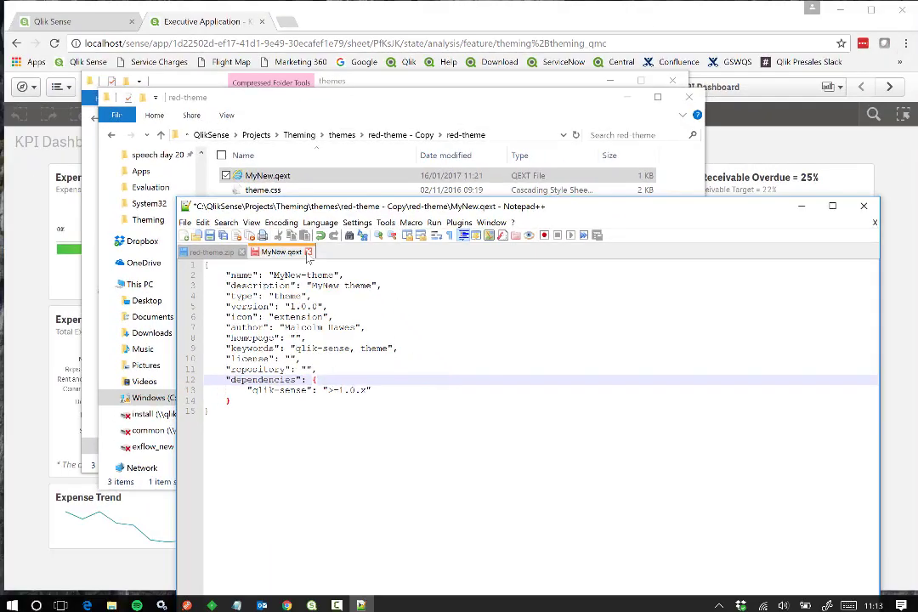
{"action": "left_click", "coordinate": [307, 253]}
{"action": "key", "text": "Return"}
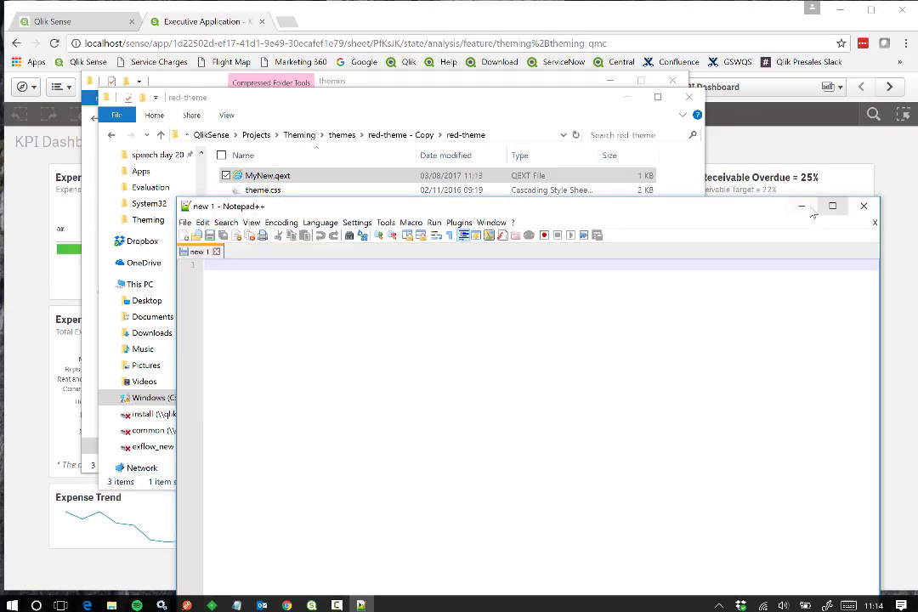
{"action": "left_click", "coordinate": [800, 206]}
Open theme.json in Notepad++ and replace the theme name Red with My
{"action": "right_click", "coordinate": [276, 206]}
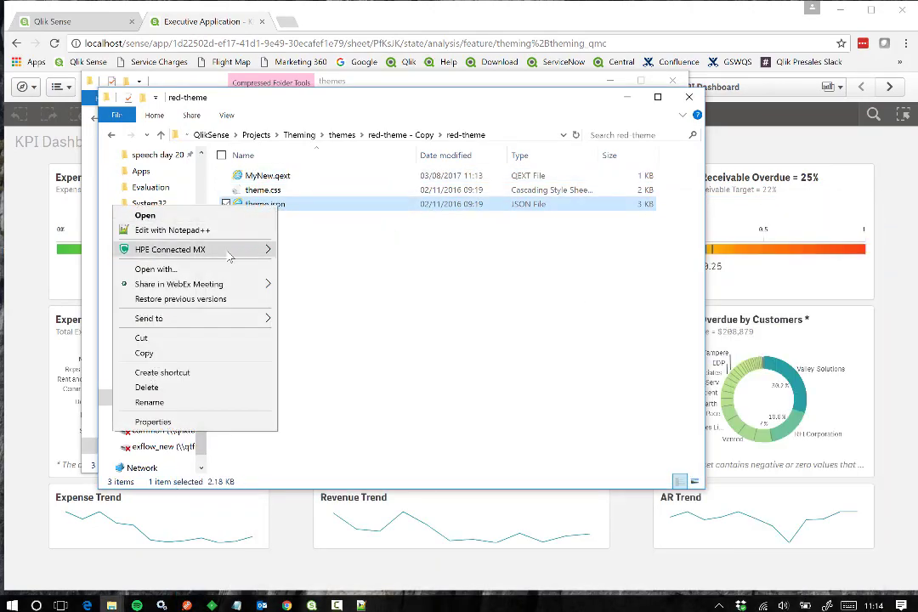
{"action": "left_click", "coordinate": [204, 229]}
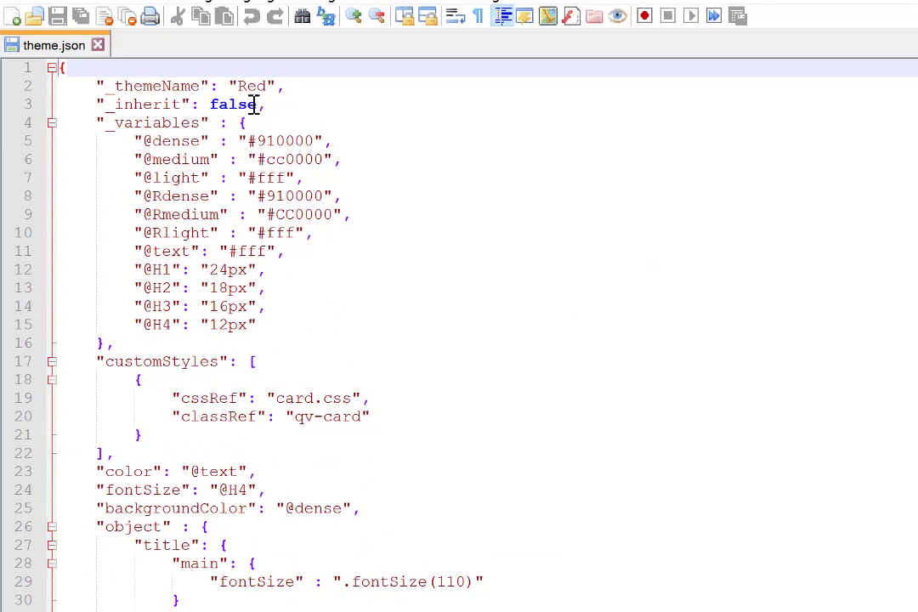
{"action": "double_click", "coordinate": [255, 87]}
{"action": "type", "text": "MyNew"}
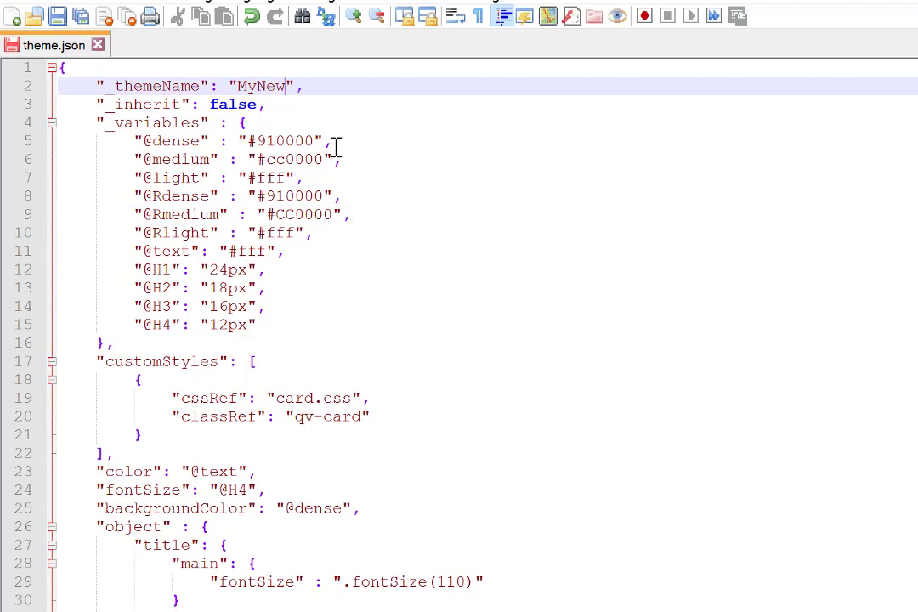
{"action": "scroll", "coordinate": [343, 170], "scroll_direction": "down", "scroll_amount": 3}
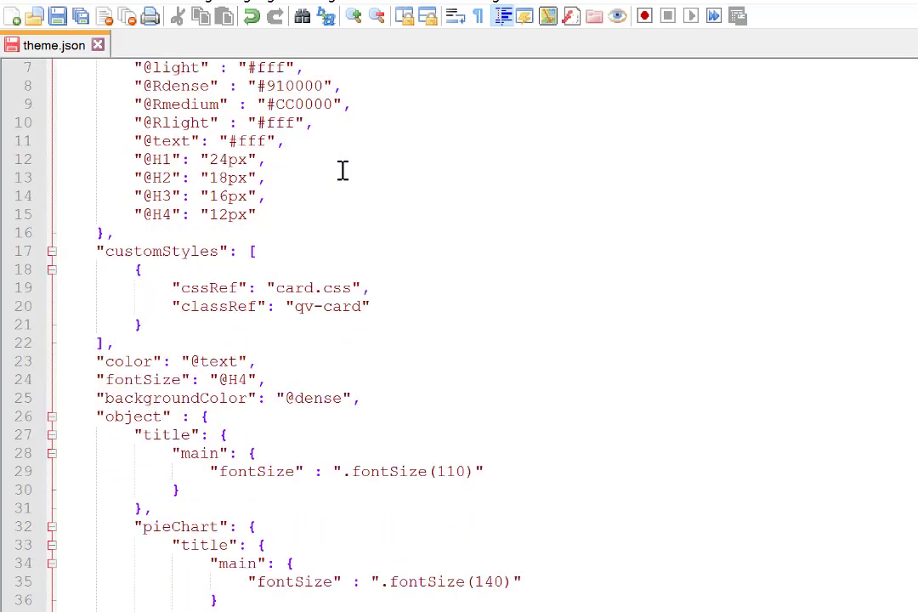
{"action": "scroll", "coordinate": [343, 169], "scroll_direction": "down", "scroll_amount": 3}
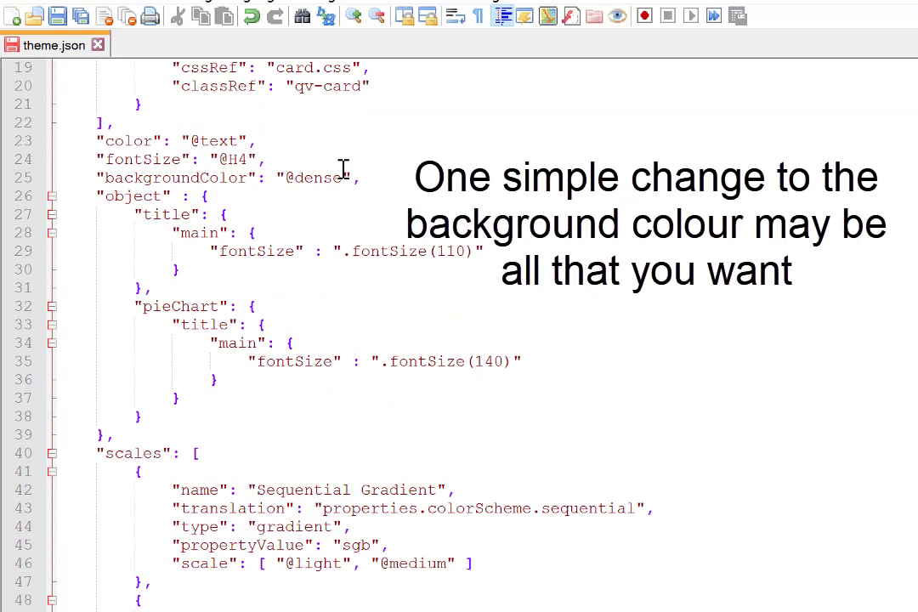
{"action": "left_click", "coordinate": [323, 176]}
{"action": "key", "text": "BackSpace"}
{"action": "key", "text": "BackSpace"}
{"action": "key", "text": "BackSpace"}
{"action": "key", "text": "BackSpace"}
{"action": "key", "text": "BackSpace"}
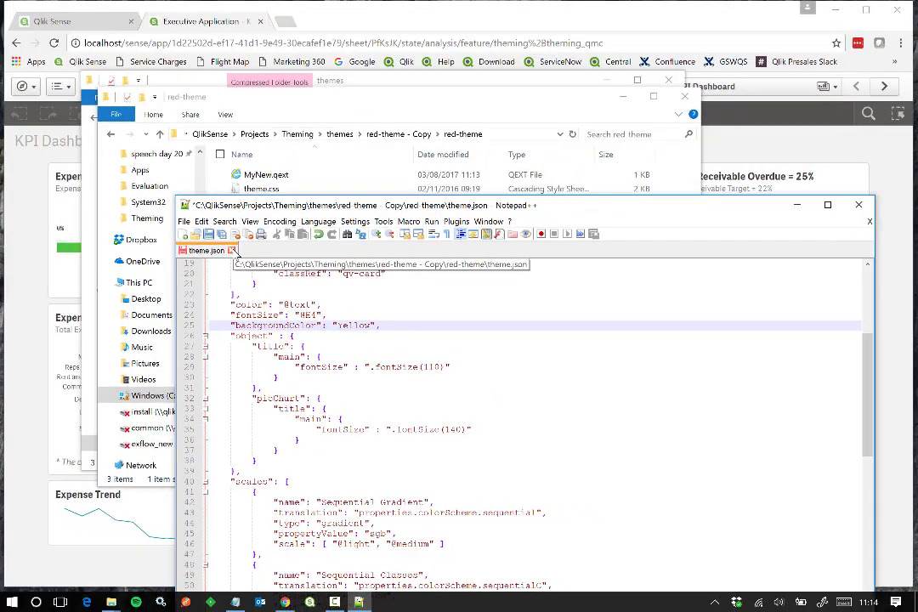
{"action": "key", "text": "ctrl+w"}
{"action": "left_click", "coordinate": [442, 348]}
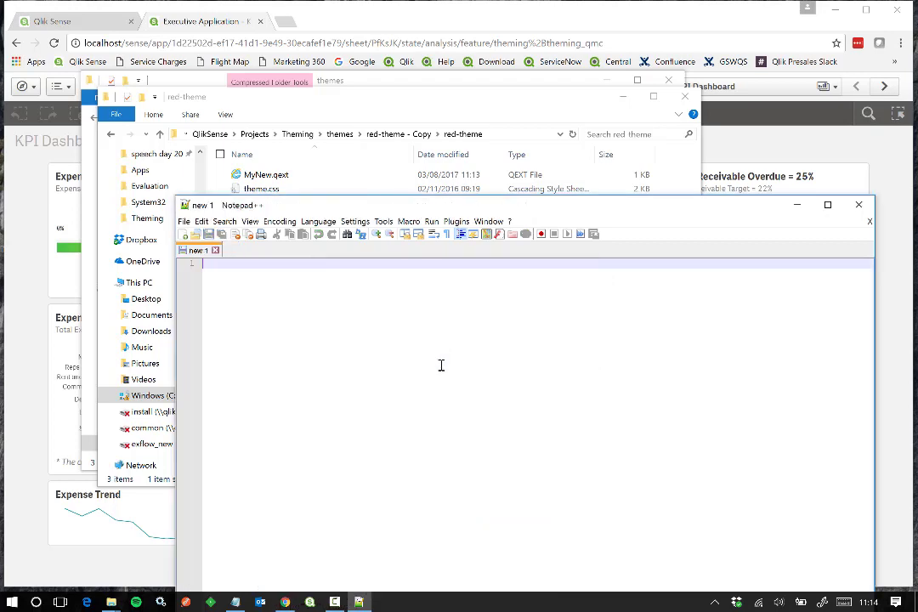
Compress MyNew.qext, theme.css and theme.json into a zipped folder named MyNew.zip
{"action": "left_click", "coordinate": [858, 204]}
{"action": "left_click", "coordinate": [376, 204]}
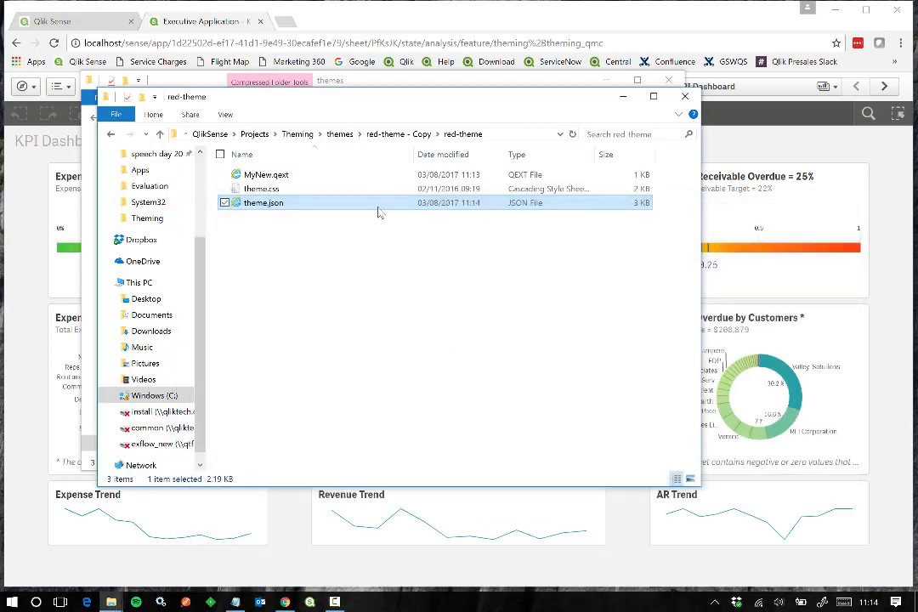
{"action": "left_click", "coordinate": [266, 175]}
{"action": "left_click", "coordinate": [264, 203], "text": "shift"}
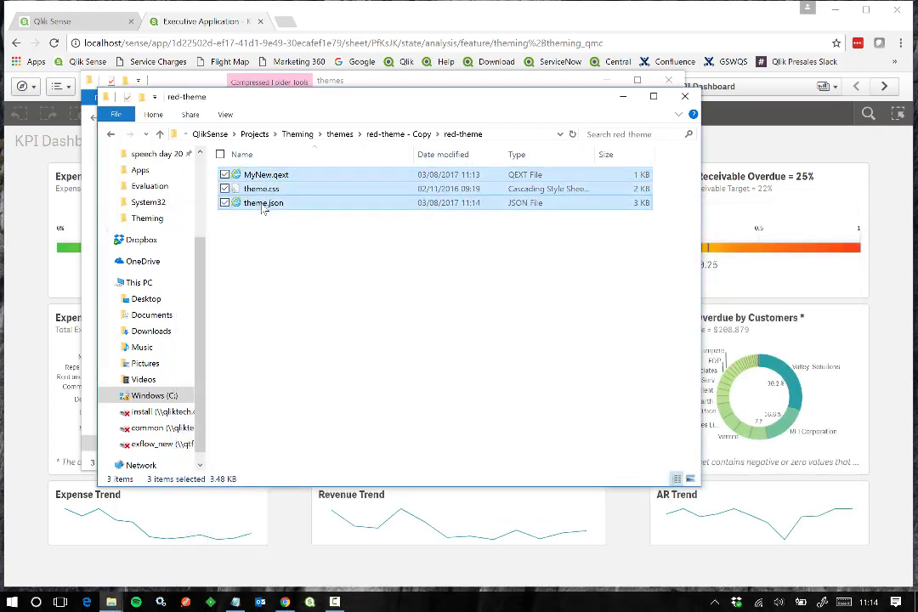
{"action": "right_click", "coordinate": [262, 208]}
{"action": "mouse_move", "coordinate": [180, 271]}
{"action": "left_click", "coordinate": [327, 281]}
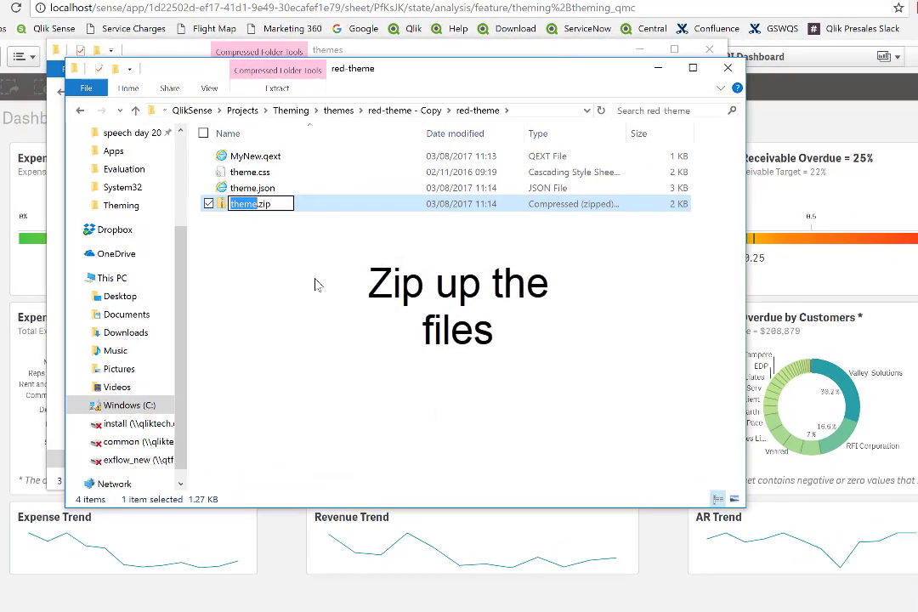
{"action": "type", "text": "MyNew"}
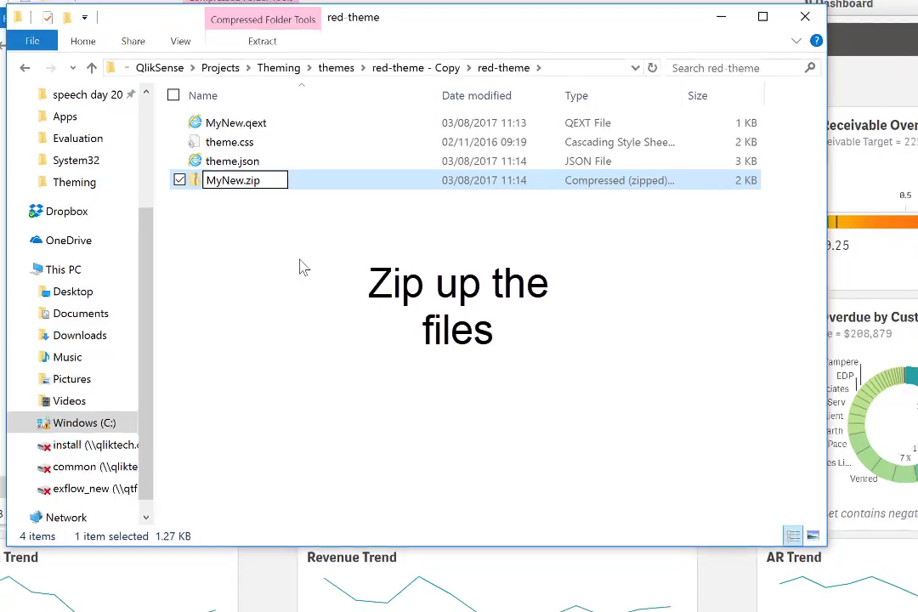
{"action": "key", "text": "Return"}
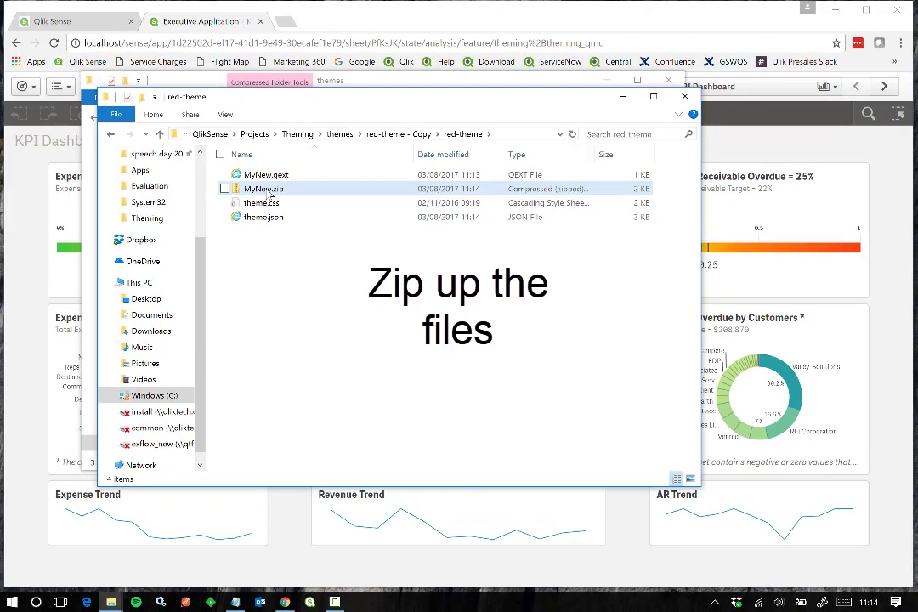
Close the red-theme and themes folder windows to return to the KPI Dashboard
{"action": "left_click", "coordinate": [297, 196]}
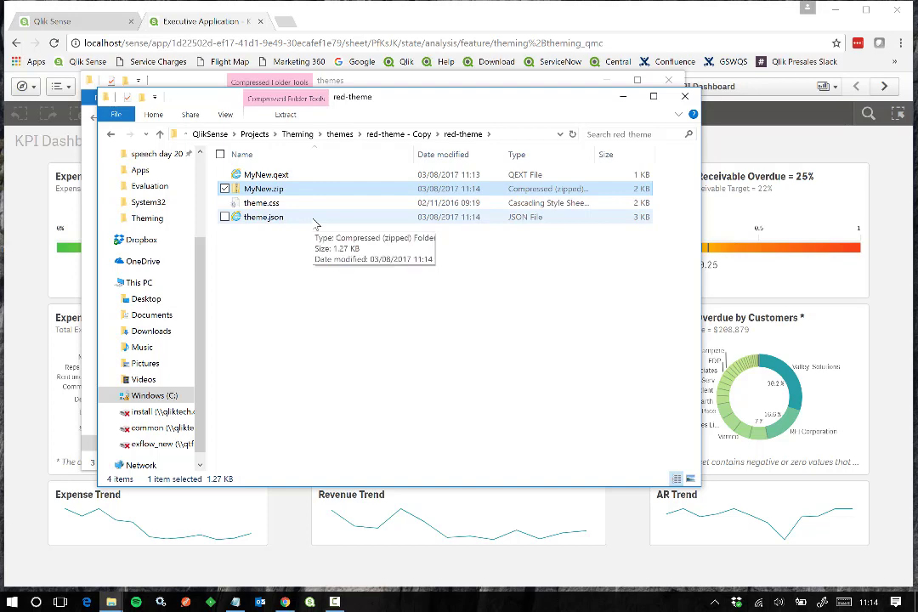
{"action": "left_click", "coordinate": [684, 96]}
{"action": "left_click", "coordinate": [669, 80]}
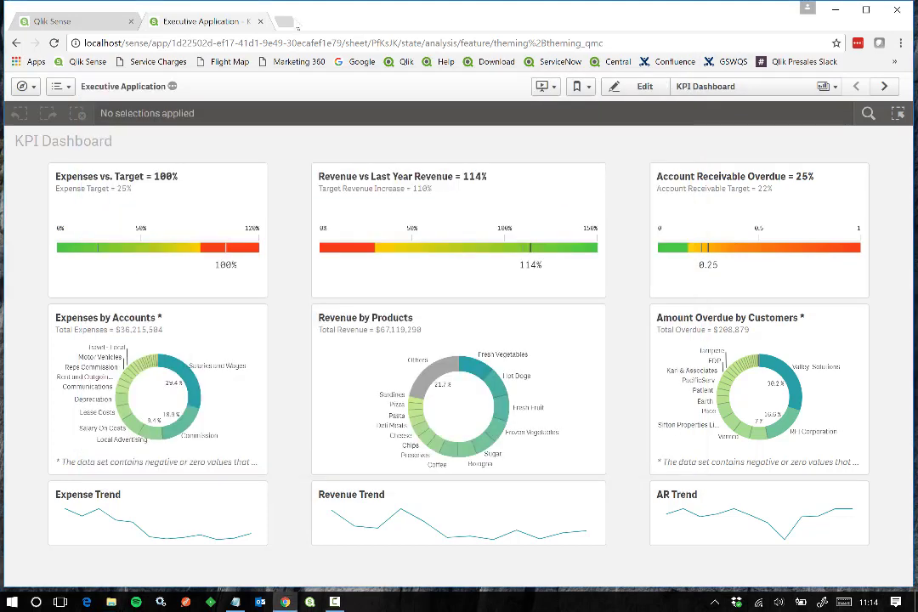
Open the QMC from the bookmarks in a new browser tab and go to Extensions
{"action": "left_click", "coordinate": [287, 21]}
{"action": "left_click", "coordinate": [894, 61]}
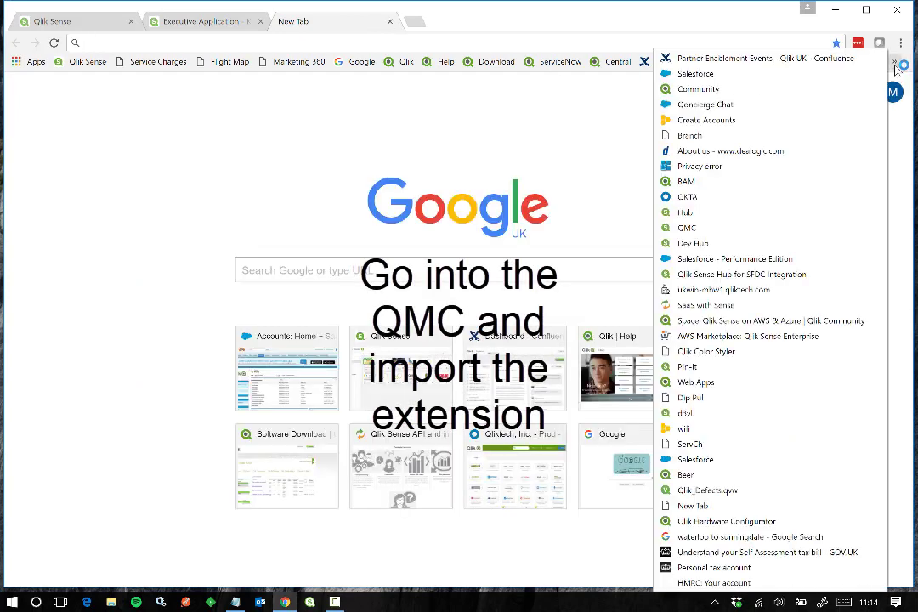
{"action": "left_click", "coordinate": [686, 228]}
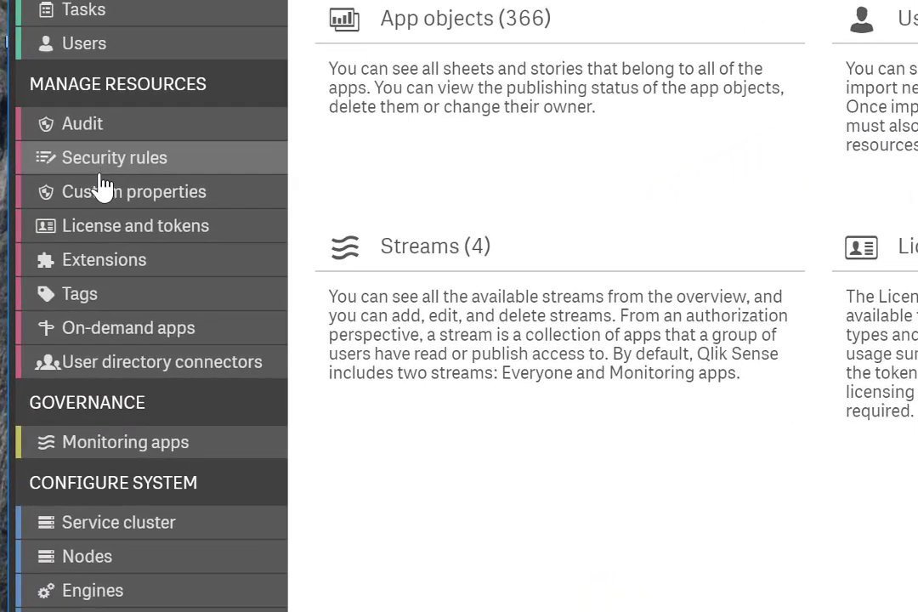
{"action": "left_click", "coordinate": [117, 264]}
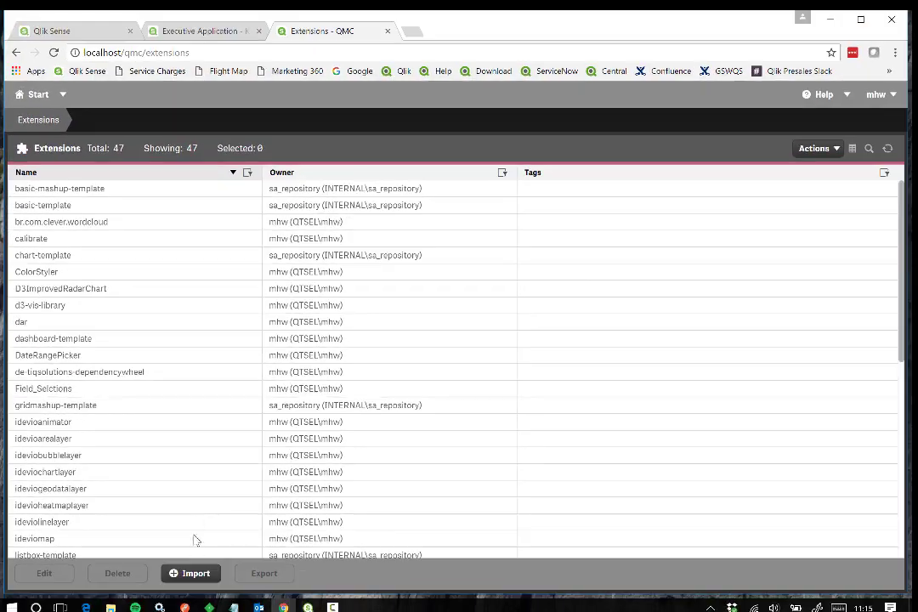
Import MyNew.zip from the red-theme folder as a new extension
{"action": "left_click", "coordinate": [191, 573]}
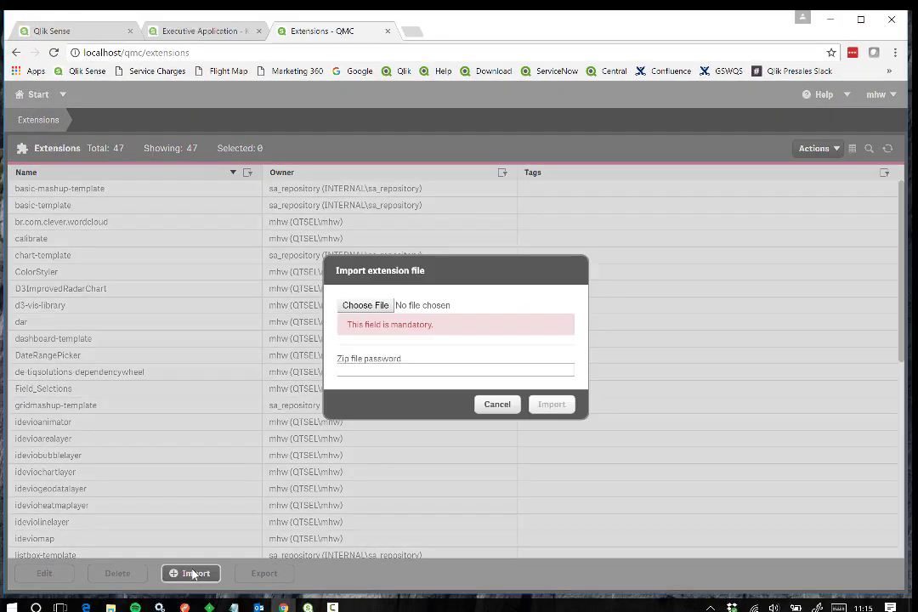
{"action": "left_click", "coordinate": [371, 308]}
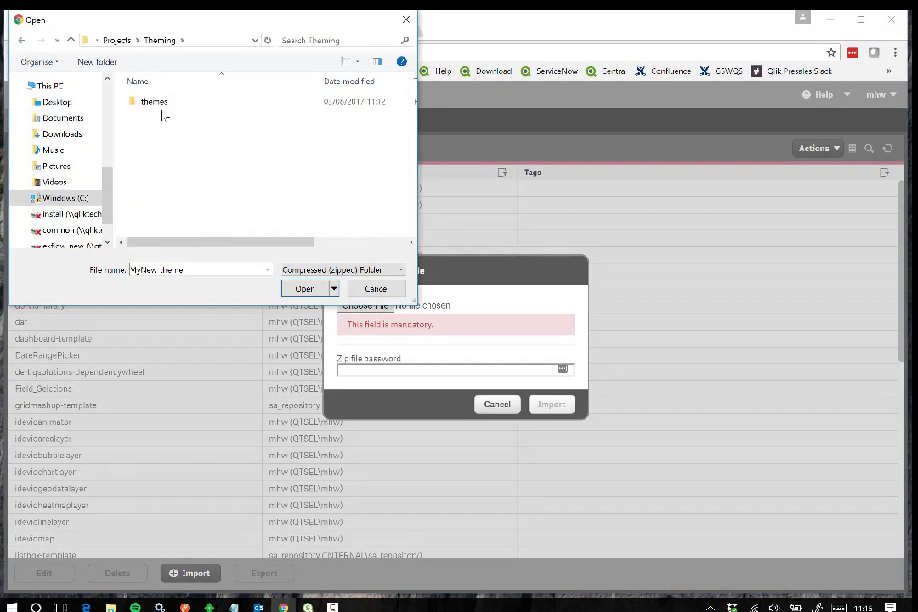
{"action": "double_click", "coordinate": [162, 104]}
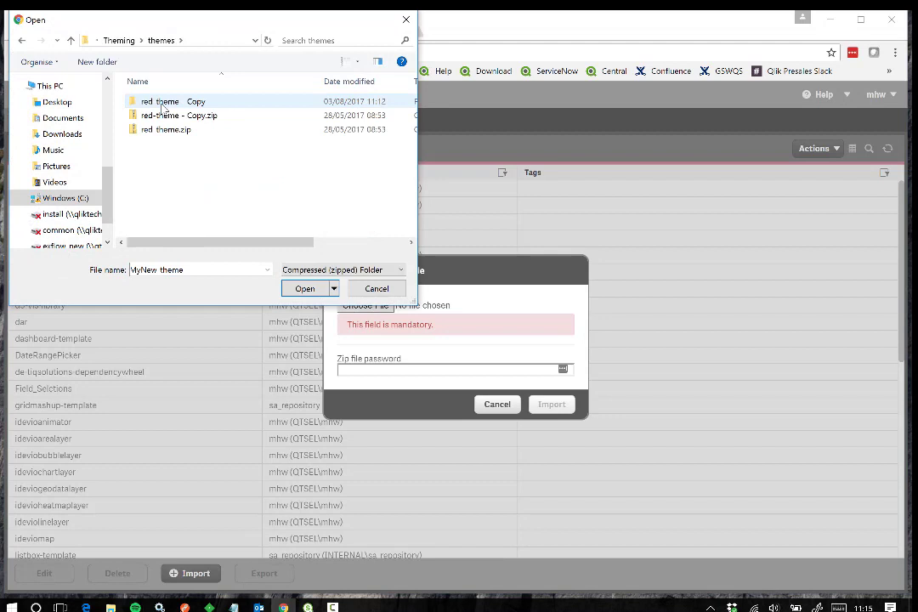
{"action": "double_click", "coordinate": [162, 103]}
{"action": "double_click", "coordinate": [162, 103]}
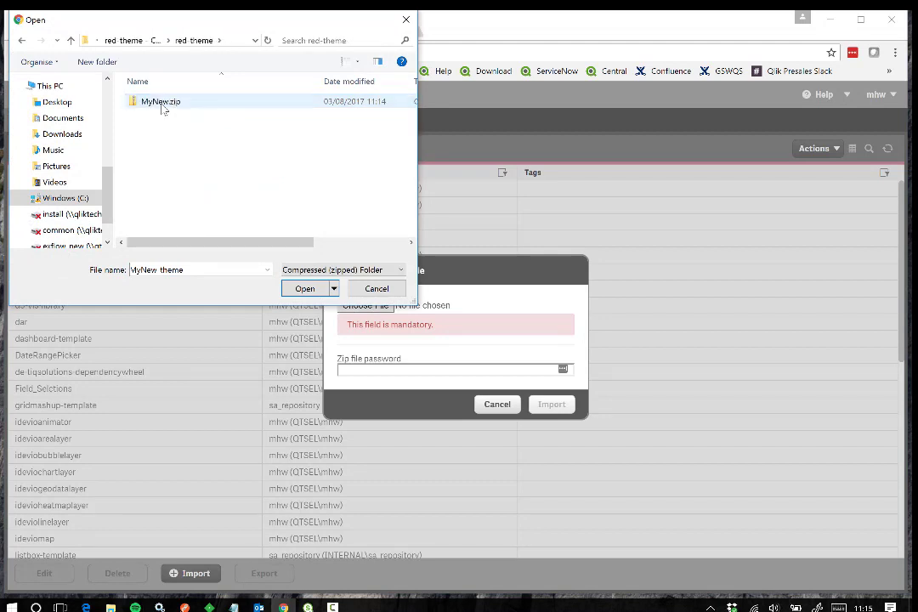
{"action": "left_click", "coordinate": [161, 103]}
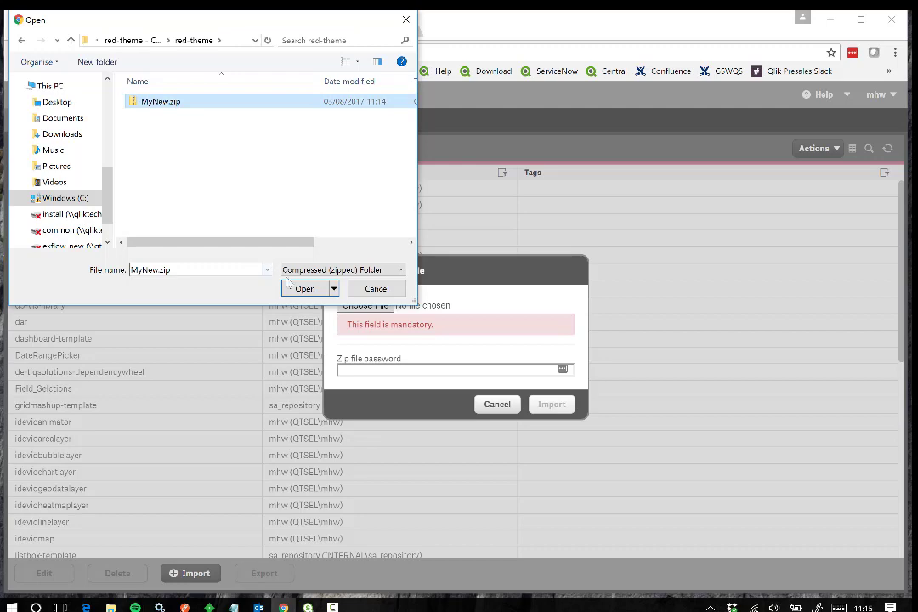
{"action": "left_click", "coordinate": [306, 290]}
{"action": "left_click", "coordinate": [559, 401]}
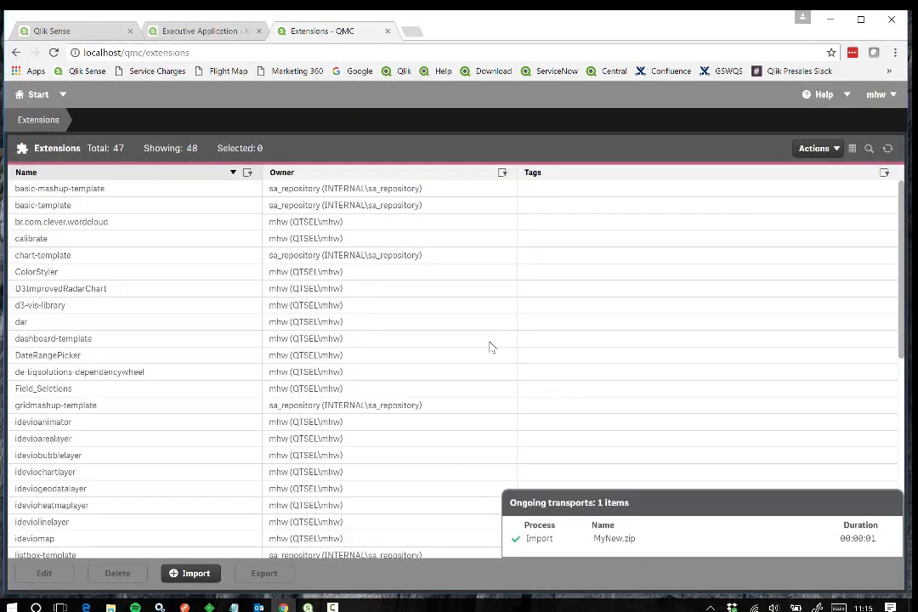
Check the Executive Application's App Theme list unchanged, then reload the page and reopen app details
{"action": "left_click", "coordinate": [192, 31]}
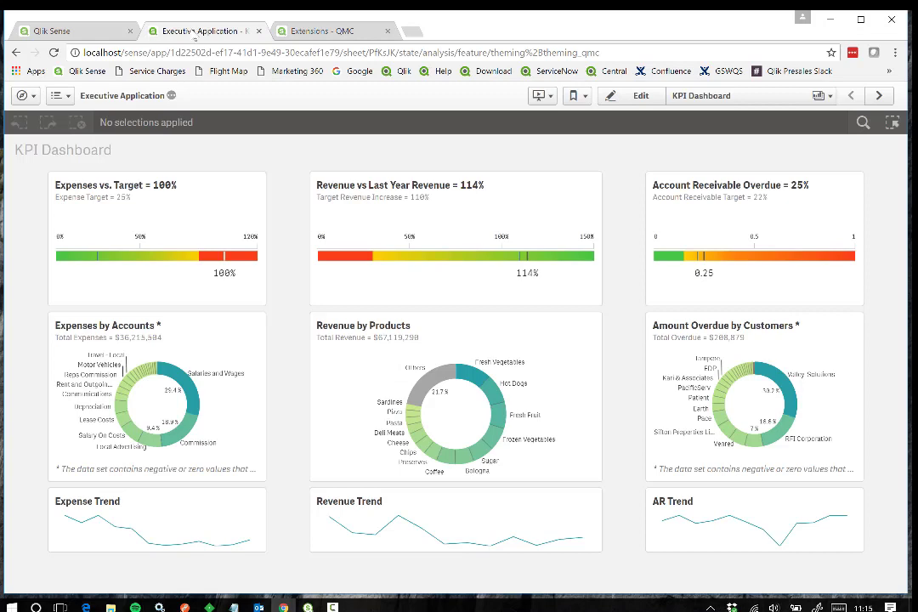
{"action": "left_click", "coordinate": [149, 95]}
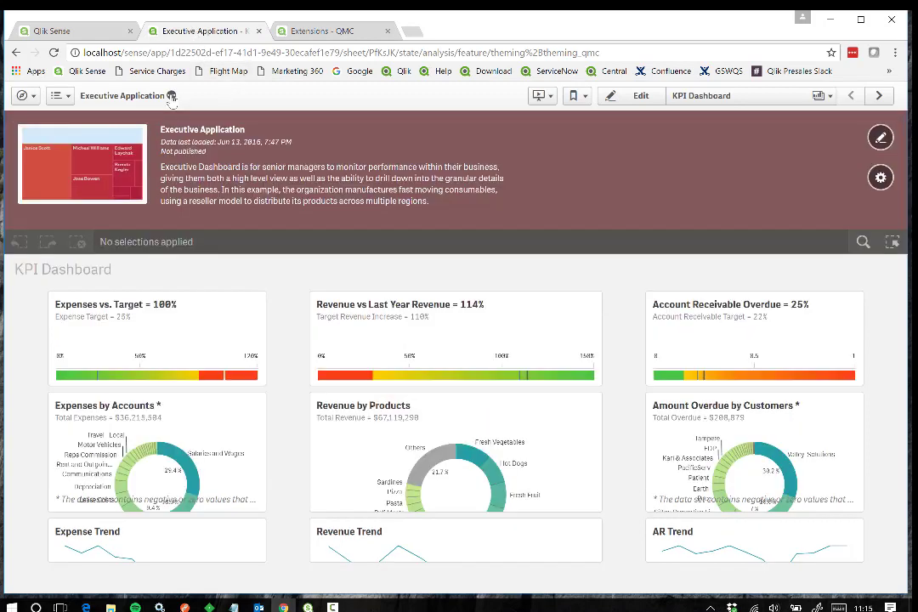
{"action": "left_click", "coordinate": [880, 176]}
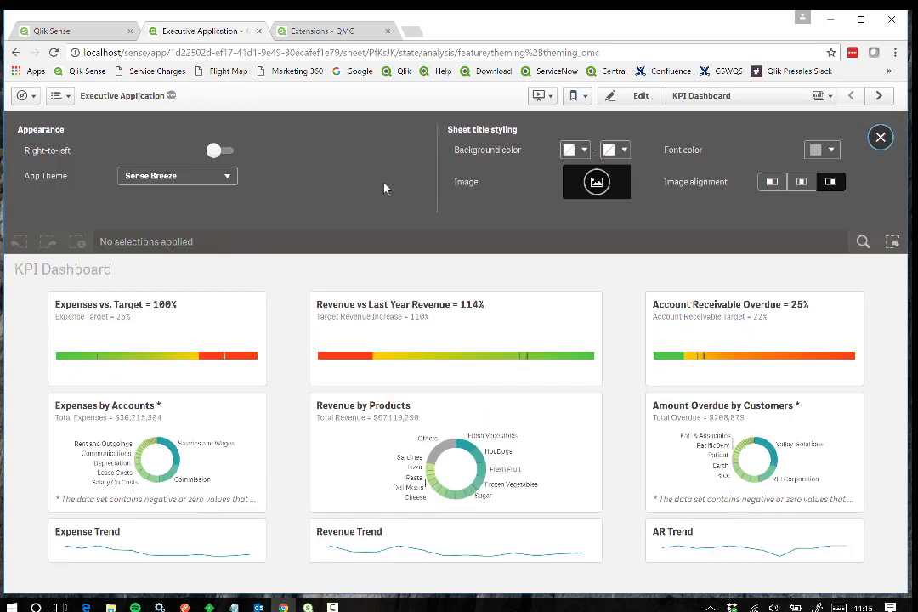
{"action": "left_click", "coordinate": [225, 177]}
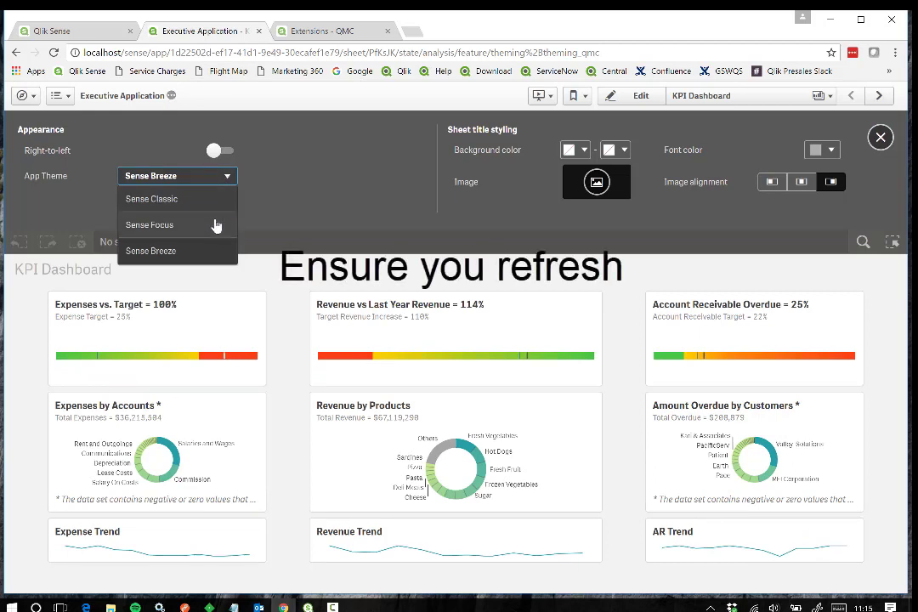
{"action": "left_click", "coordinate": [286, 209]}
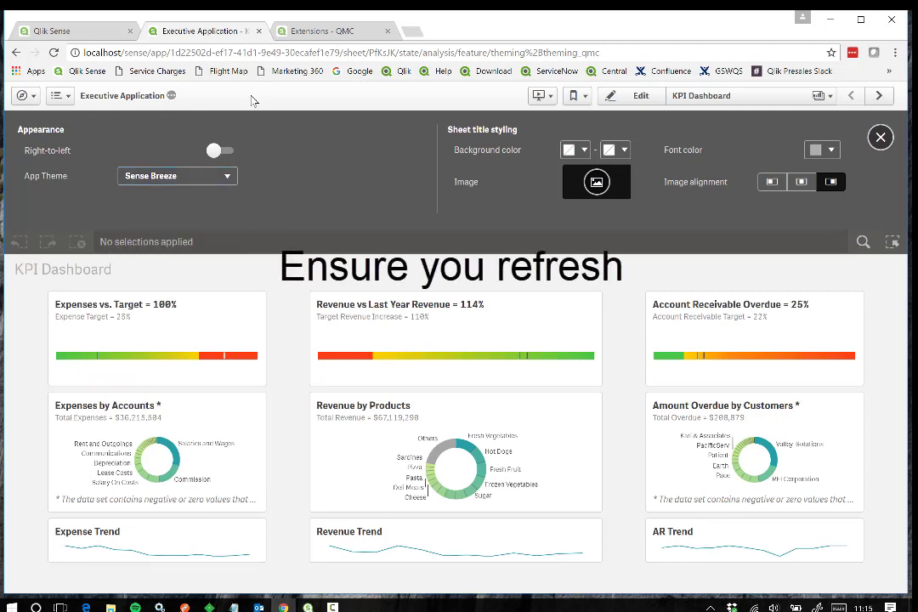
{"action": "left_click", "coordinate": [53, 53]}
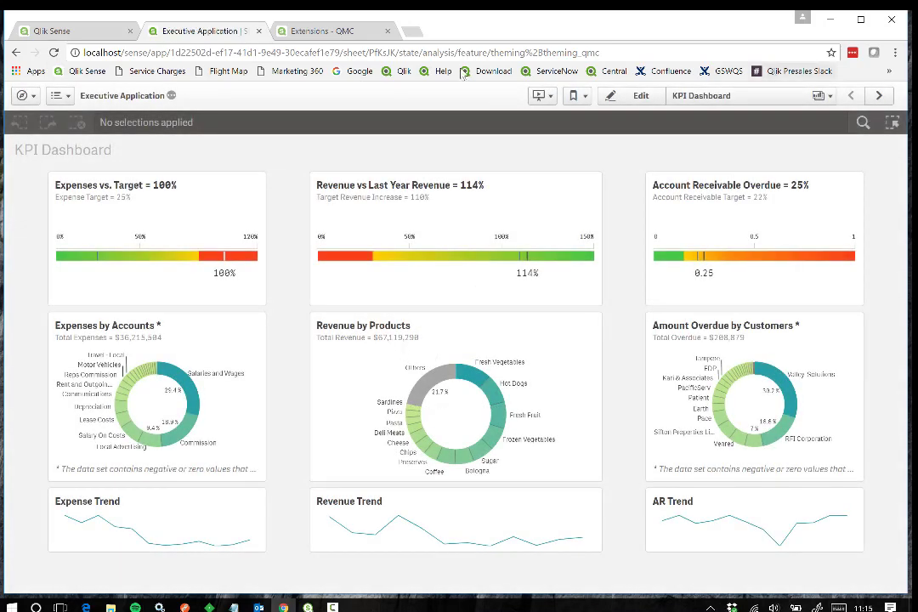
{"action": "left_click", "coordinate": [172, 98]}
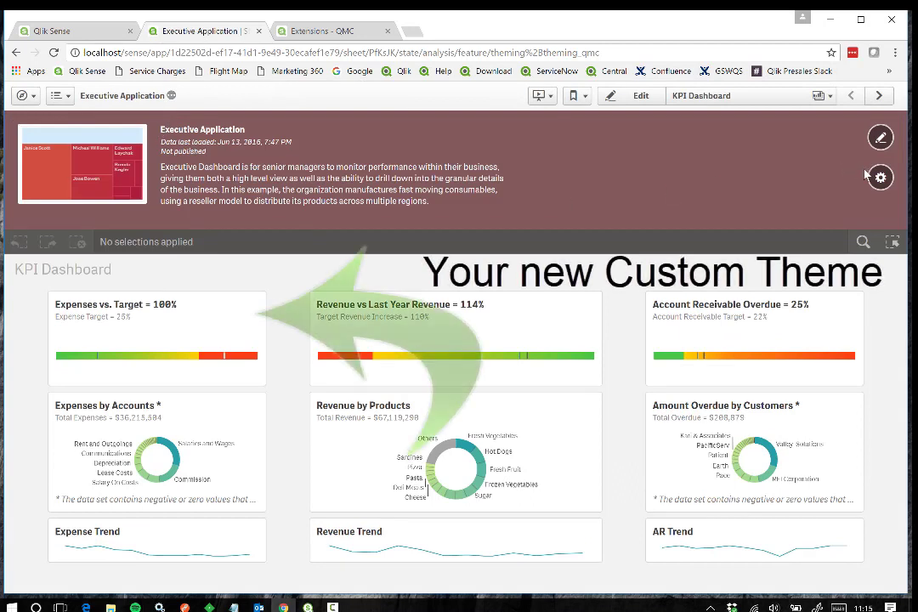
Set the Executive Application's App Theme to MyNew-theme and advance to the Sales Analysis sheet
{"action": "left_click", "coordinate": [879, 176]}
{"action": "left_click", "coordinate": [166, 176]}
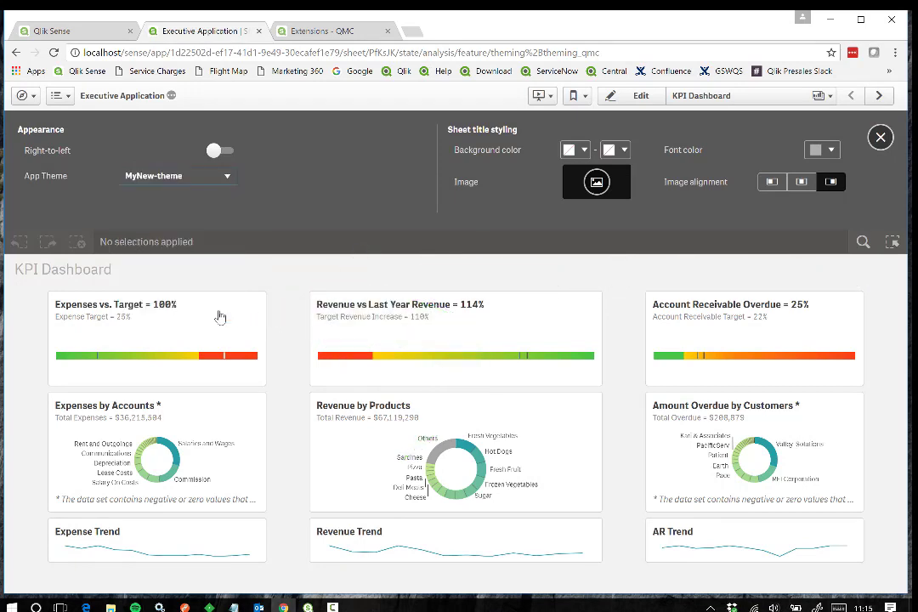
{"action": "left_click", "coordinate": [219, 317]}
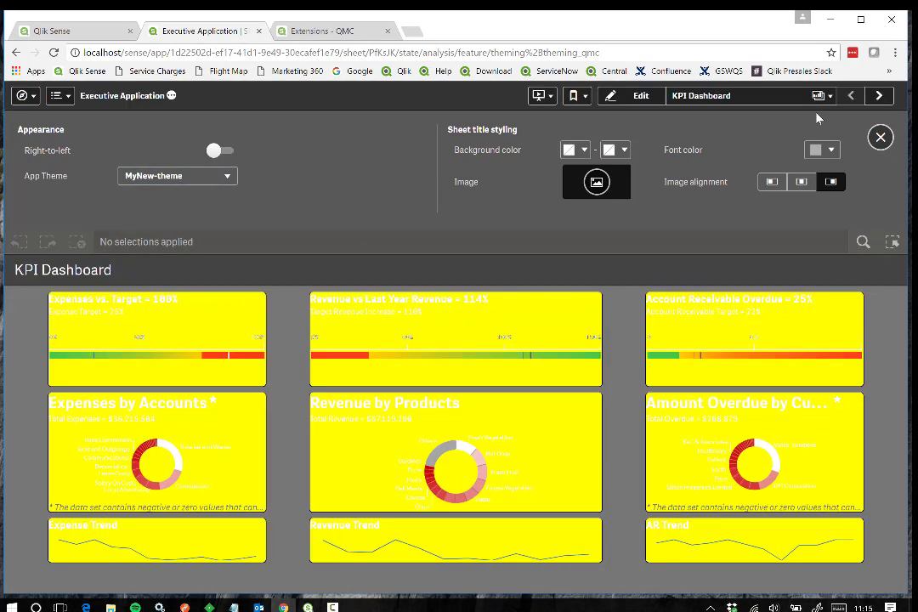
{"action": "left_click", "coordinate": [880, 137]}
{"action": "left_click", "coordinate": [878, 96]}
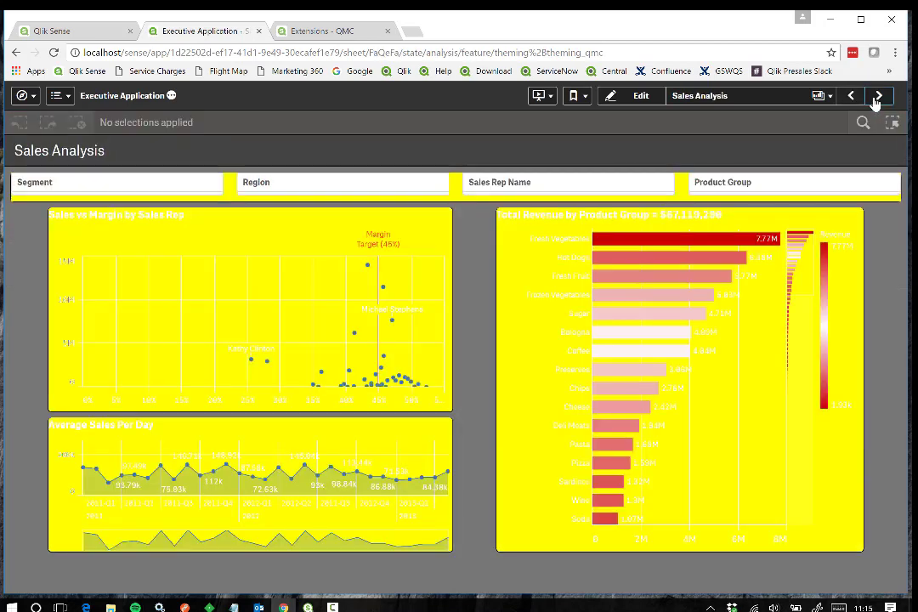